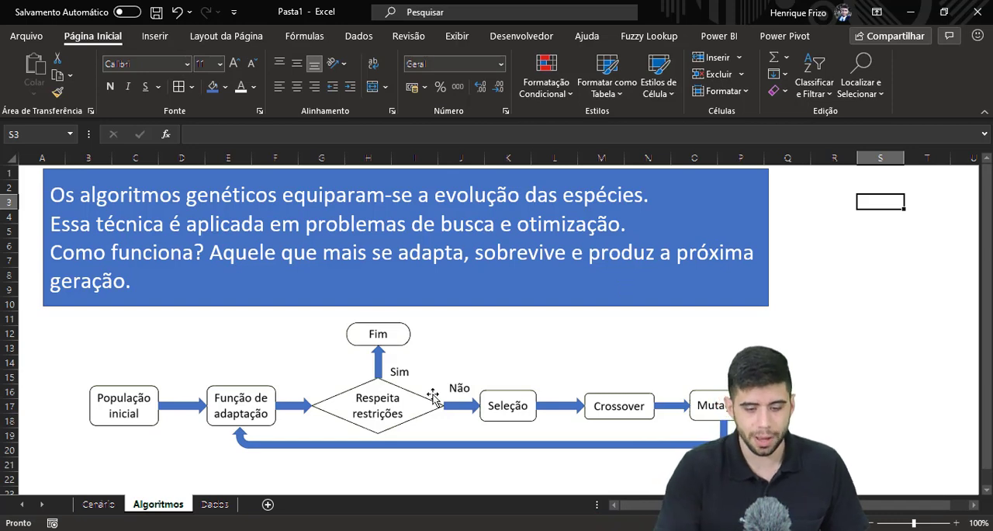
# Examine the Dados sheet's ID, PESO, VALOR, VOLUME and INCLUIR columns, including the 1 and 0 inclusion flags.
pyautogui.click(217, 506)
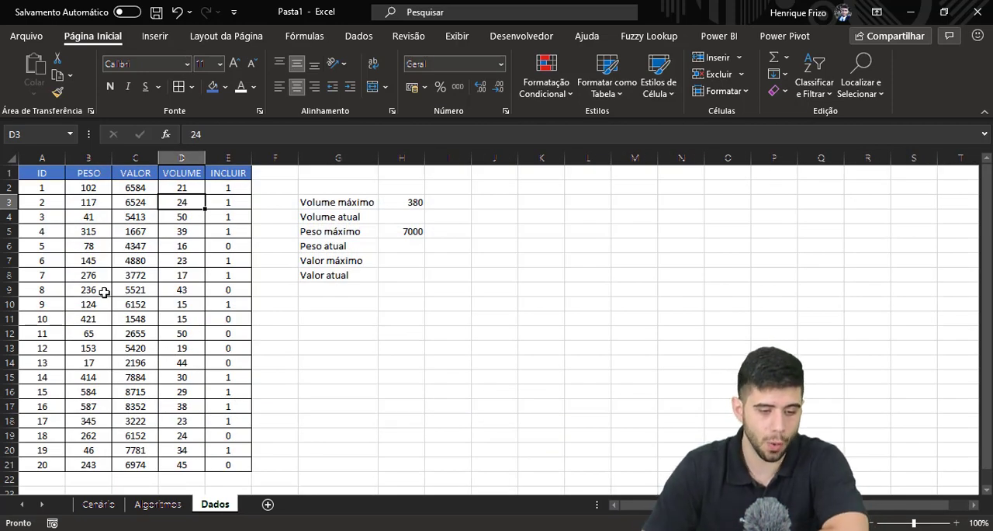
pyautogui.click(52, 189)
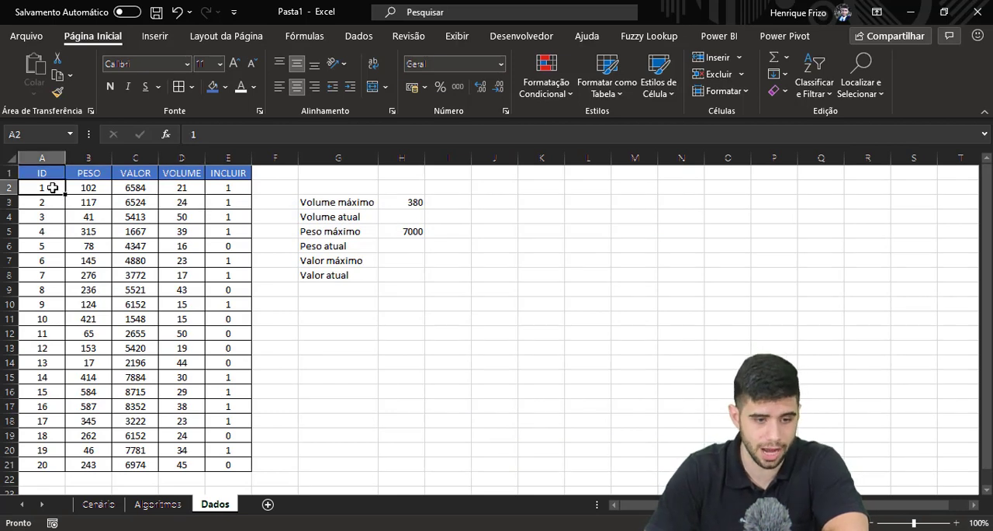
pyautogui.click(52, 152)
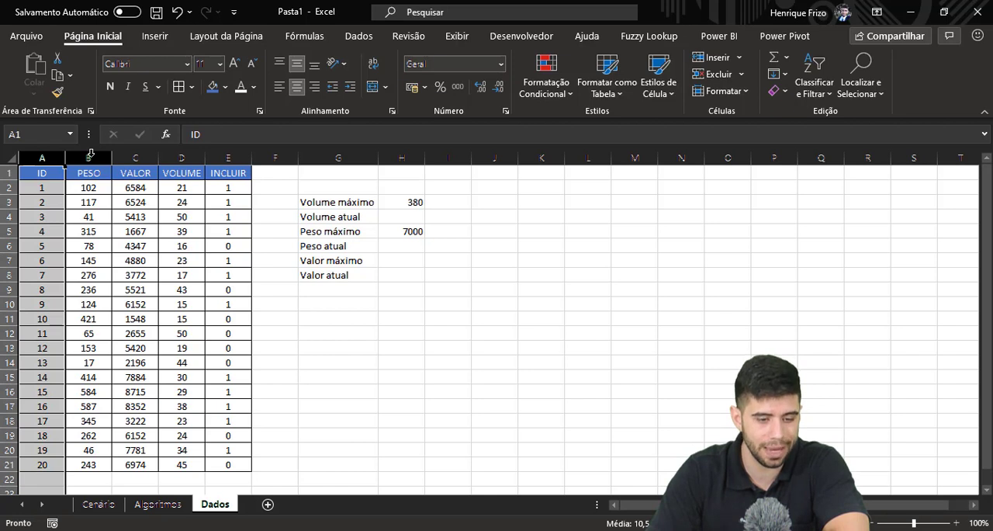
pyautogui.click(90, 154)
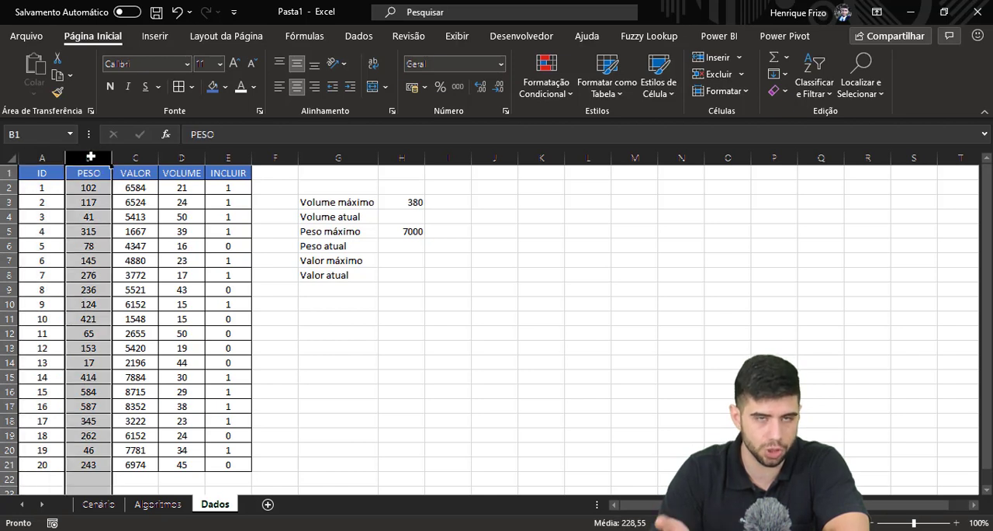
pyautogui.click(134, 156)
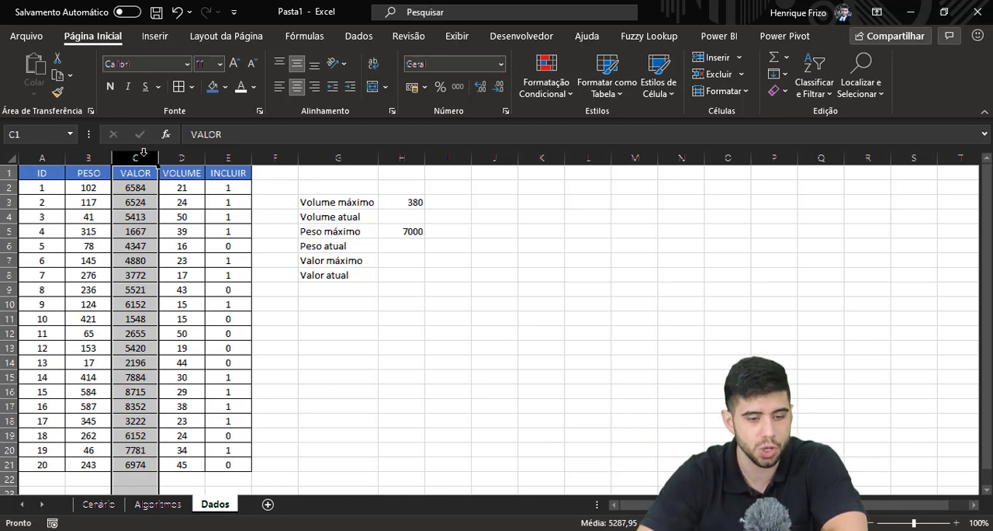
pyautogui.click(178, 156)
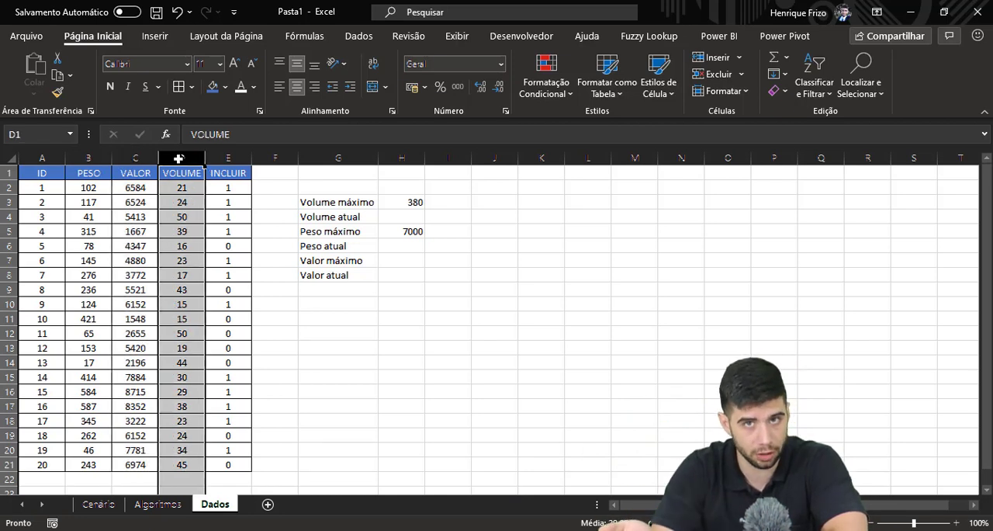
pyautogui.click(224, 152)
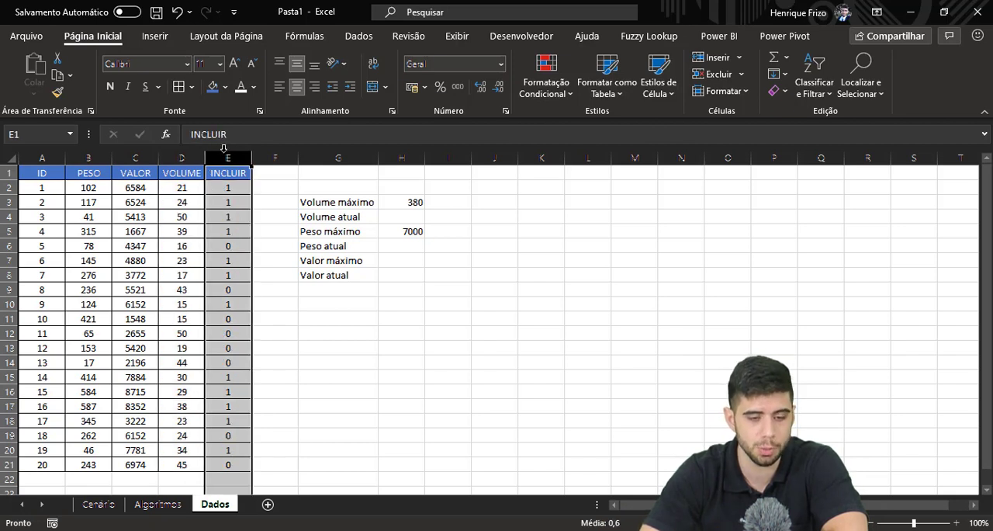
pyautogui.click(233, 191)
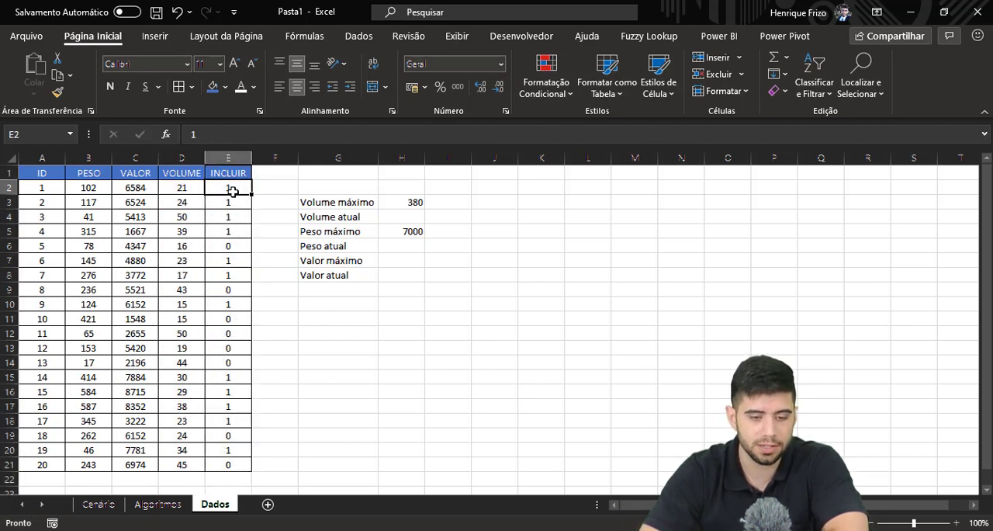
pyautogui.click(238, 291)
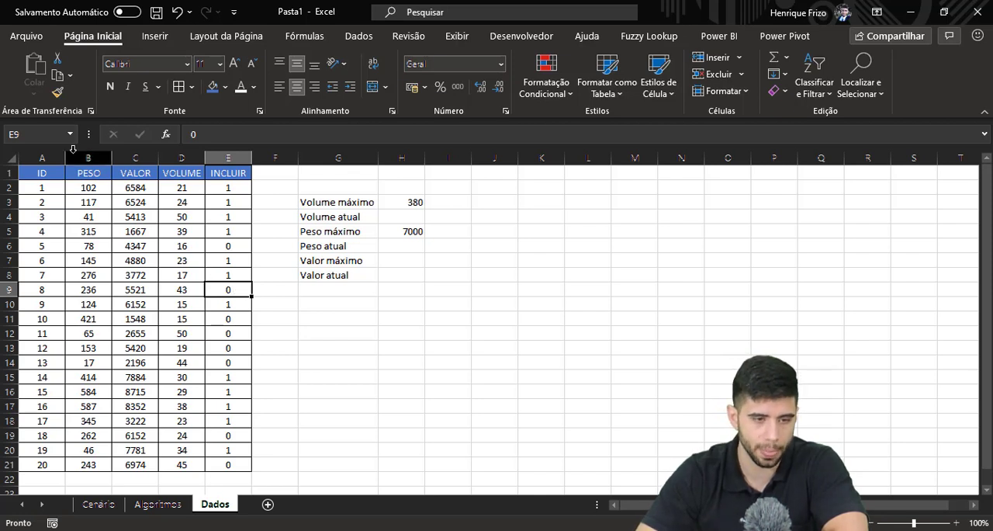
# Check in the Excel add-ins settings whether the Solver add-in is enabled, and close the list without changes.
pyautogui.click(39, 45)
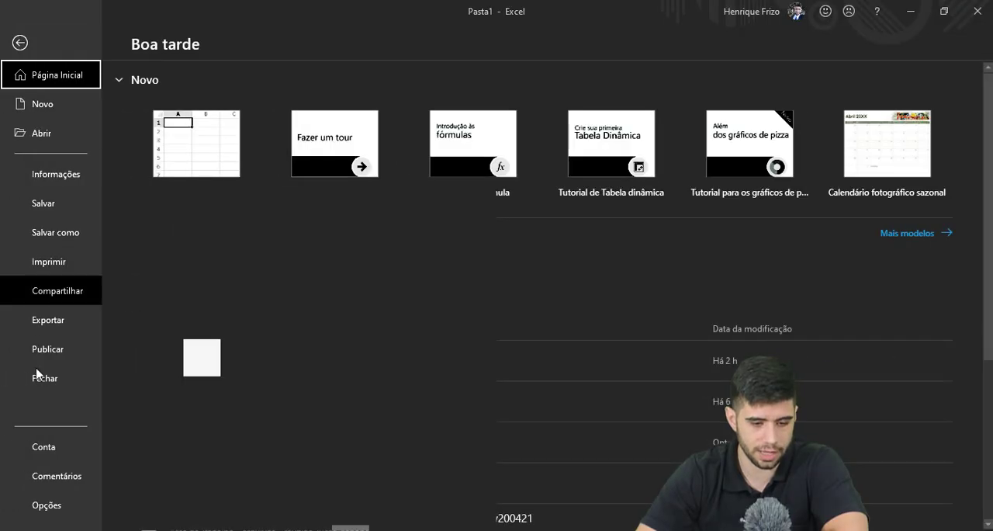
pyautogui.click(41, 507)
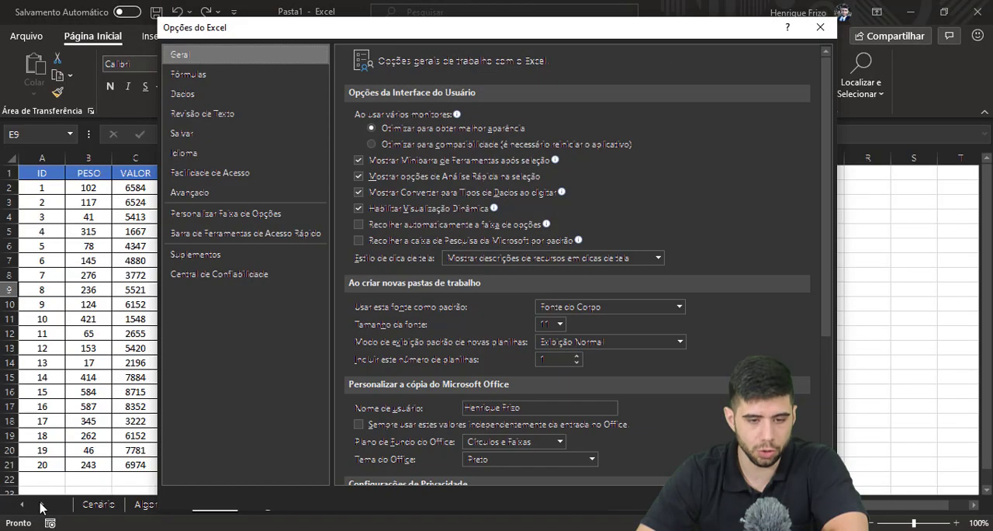
pyautogui.click(201, 257)
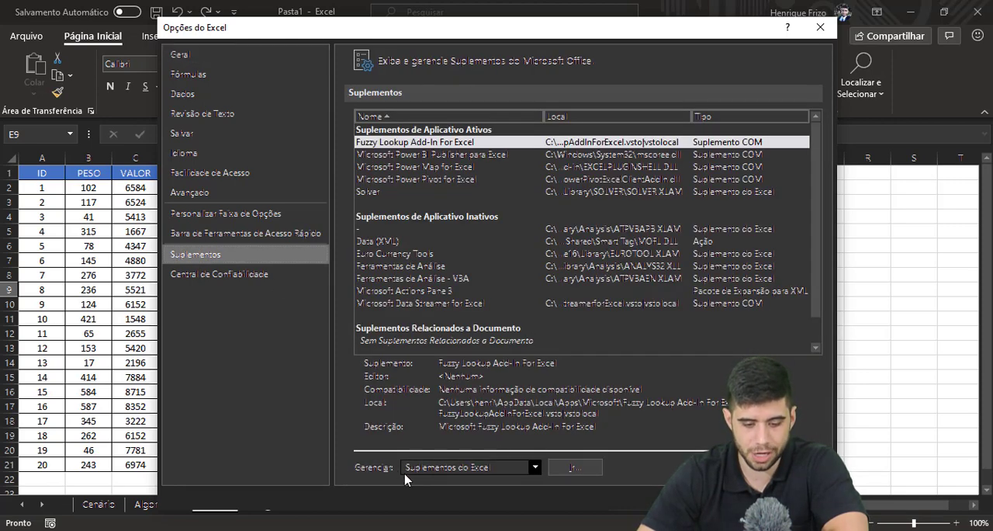
pyautogui.click(572, 467)
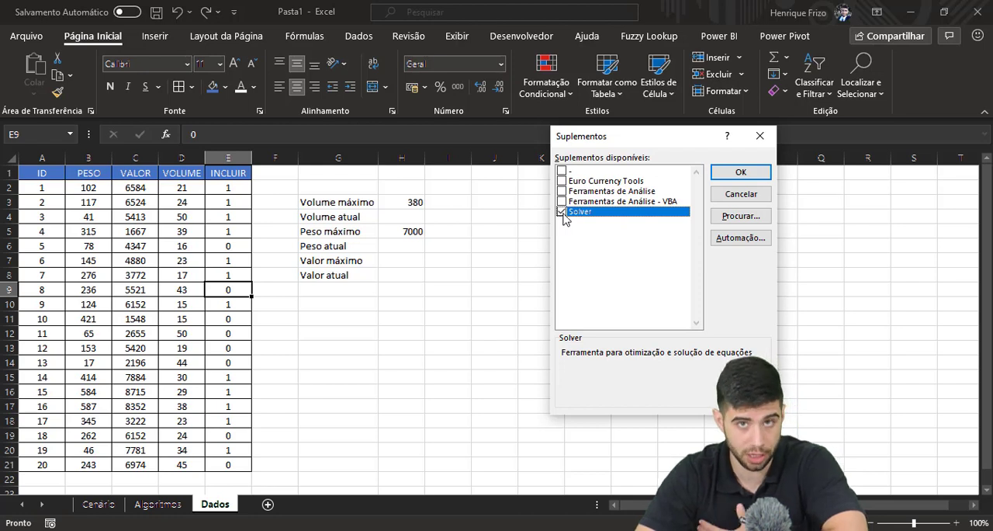
pyautogui.click(762, 139)
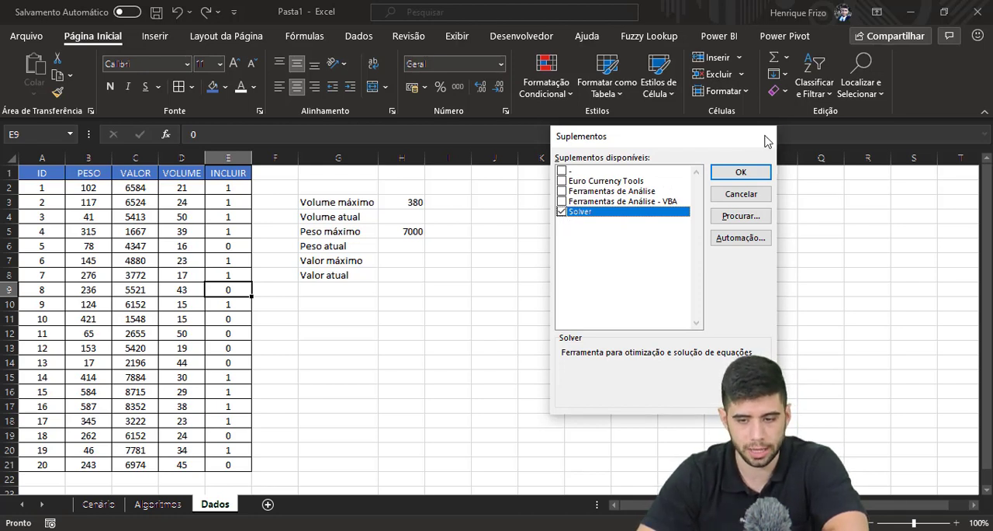
# View the empty Solver parameters dialog, close it, and inspect the maximum volume and weight limits in H3 and H5.
pyautogui.click(359, 37)
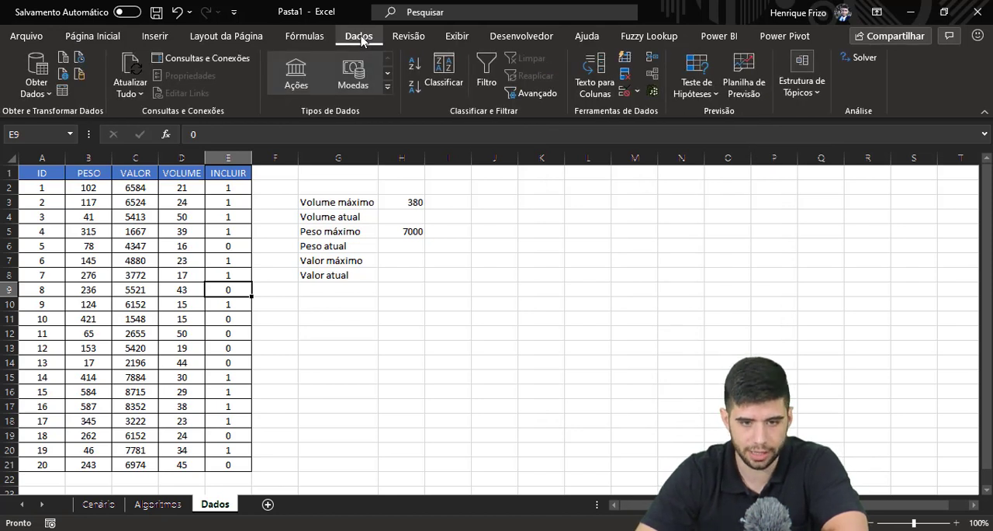
pyautogui.click(866, 58)
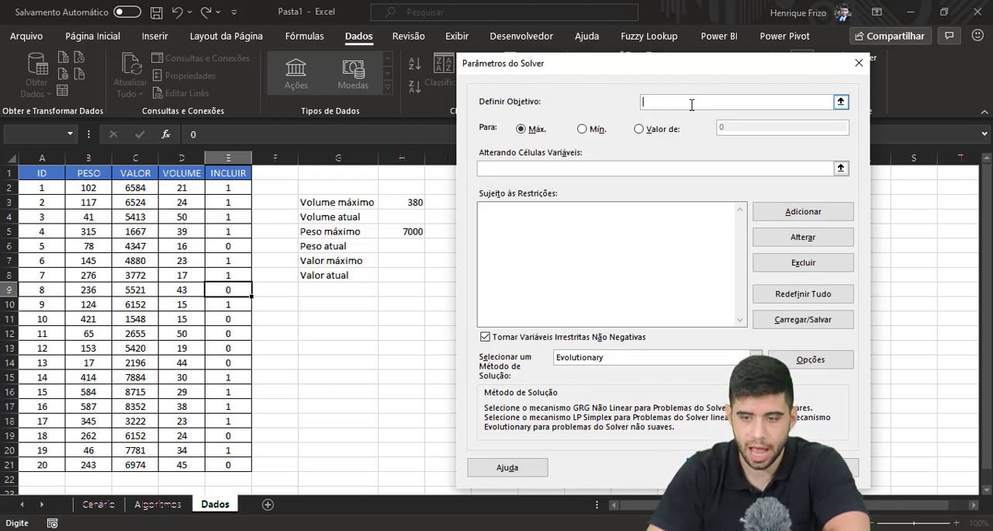
pyautogui.click(859, 62)
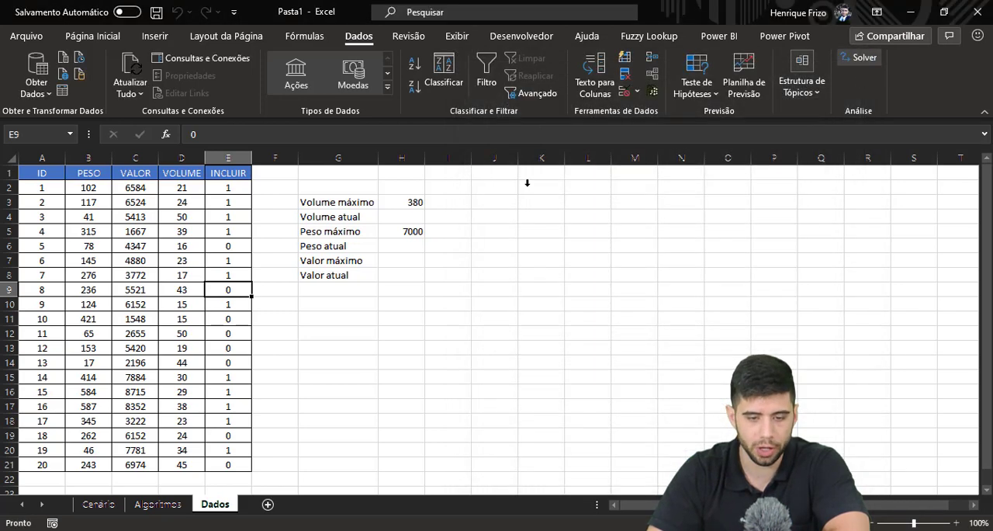
pyautogui.click(397, 200)
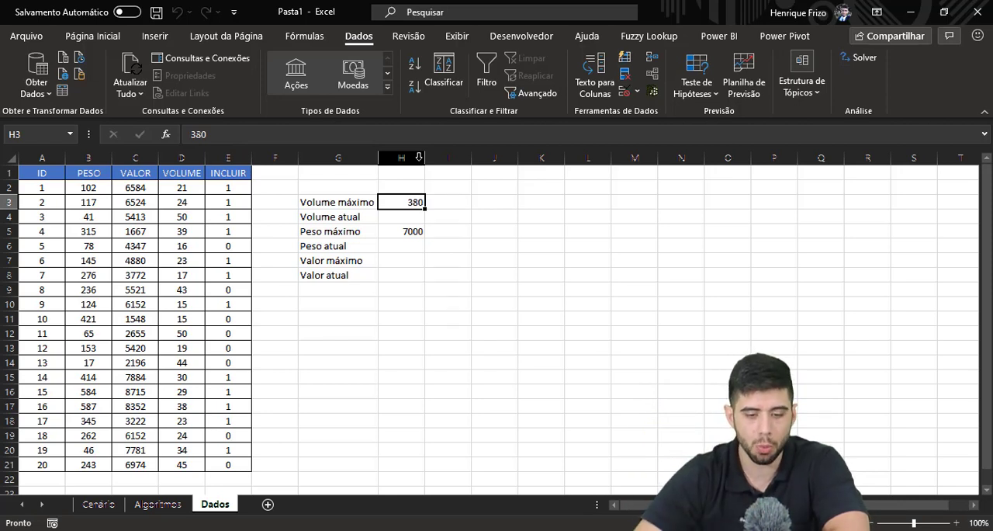
pyautogui.click(402, 232)
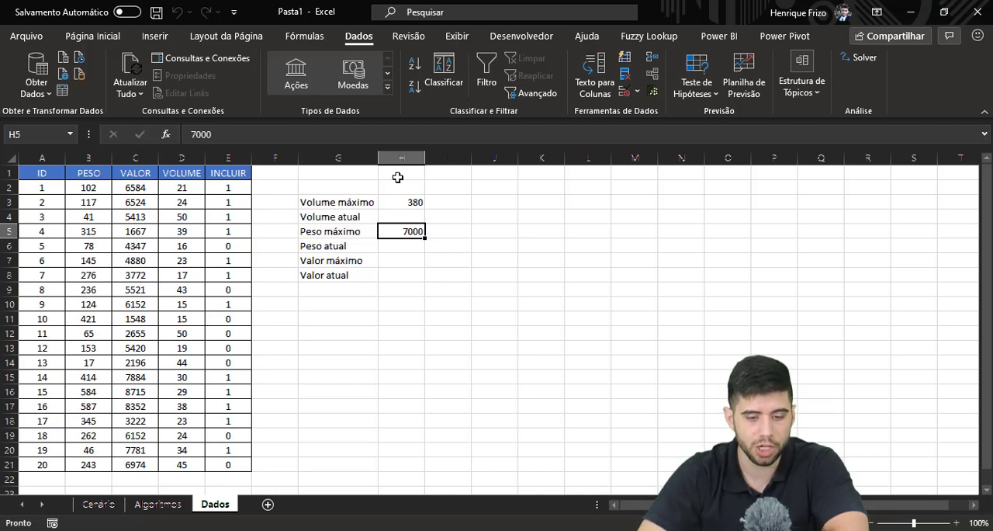
# Start a SOMASE formula in H4 for Volume atual, with E2:E21 as the criteria range and "=1" as the criterion.
pyautogui.click(399, 211)
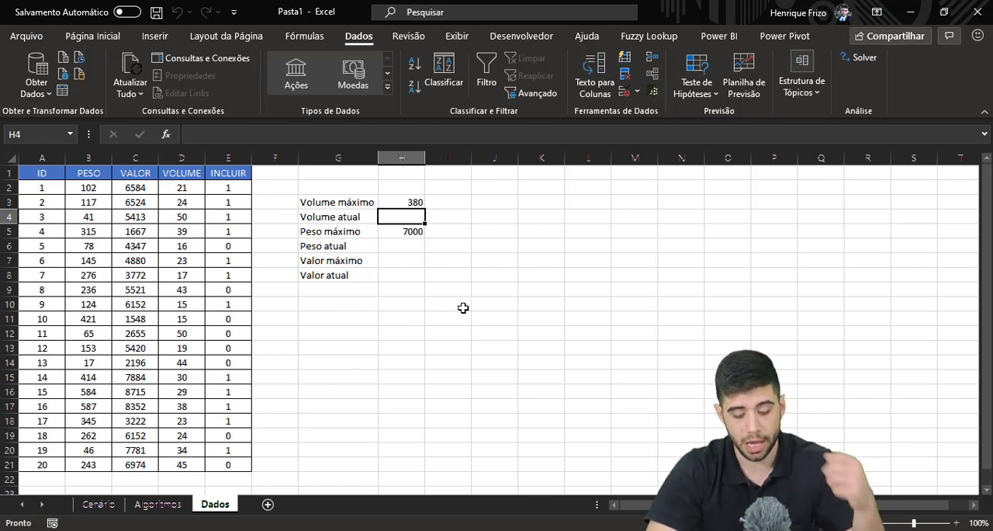
pyautogui.write('=somase')
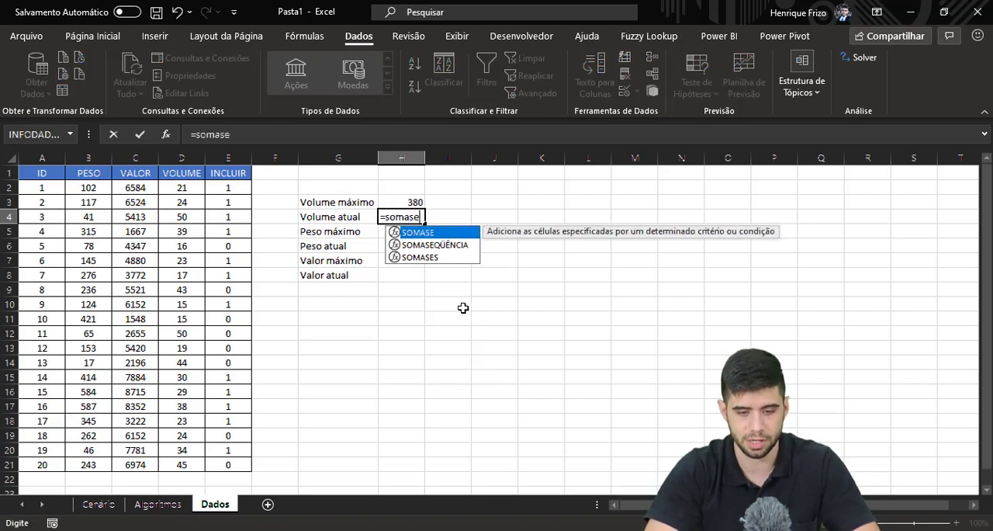
pyautogui.press('Tab')
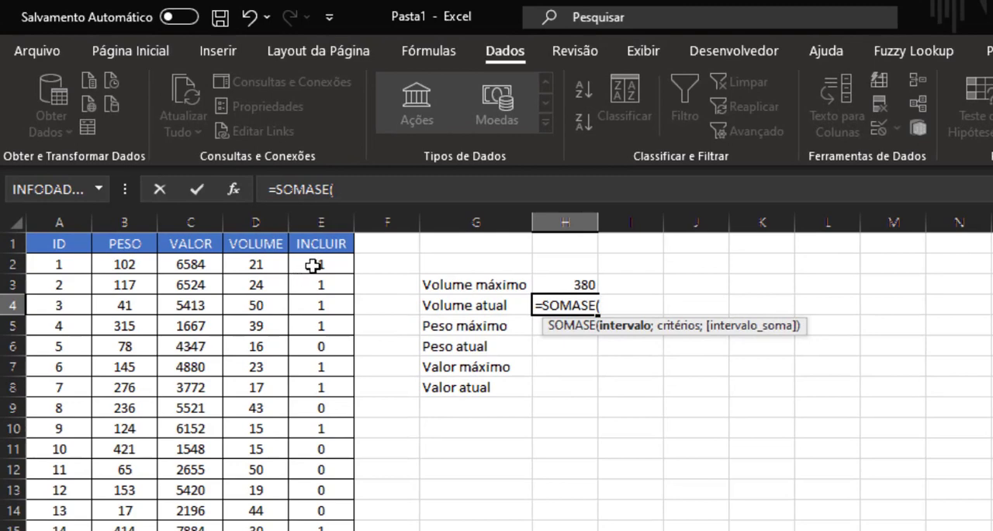
pyautogui.click(312, 266)
pyautogui.hotkey('ctrl', 'shift', 'Down')
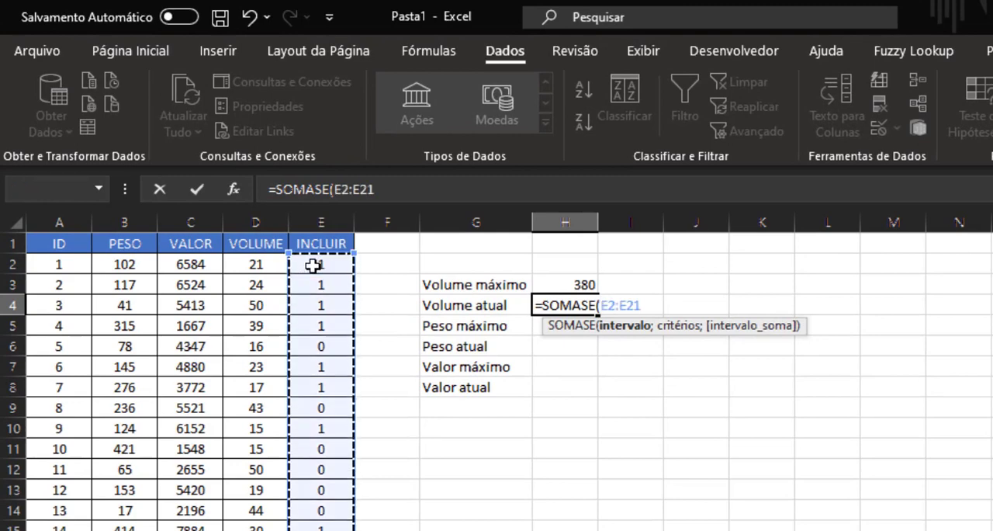
pyautogui.write(';"')
pyautogui.write('=')
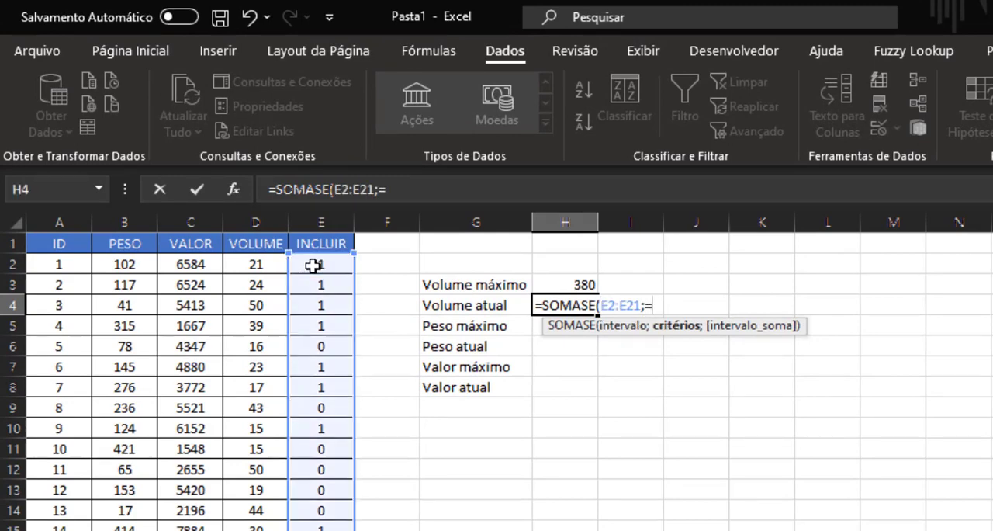
pyautogui.press('BackSpace')
pyautogui.write('"=')
pyautogui.press('BackSpace')
pyautogui.write('1')
pyautogui.write(';')
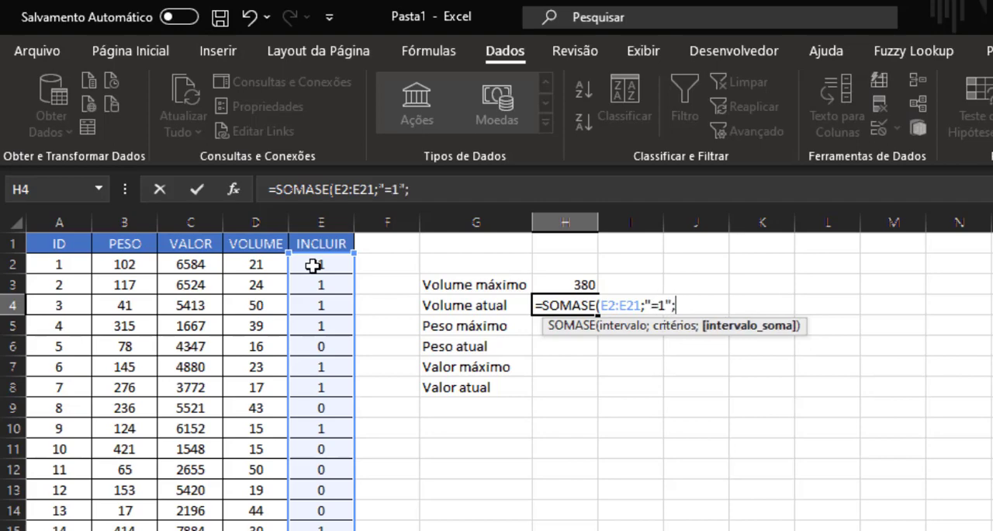
# Complete the Volume atual formula with the VOLUME cells D2:D21 as the sum range.
pyautogui.click(241, 266)
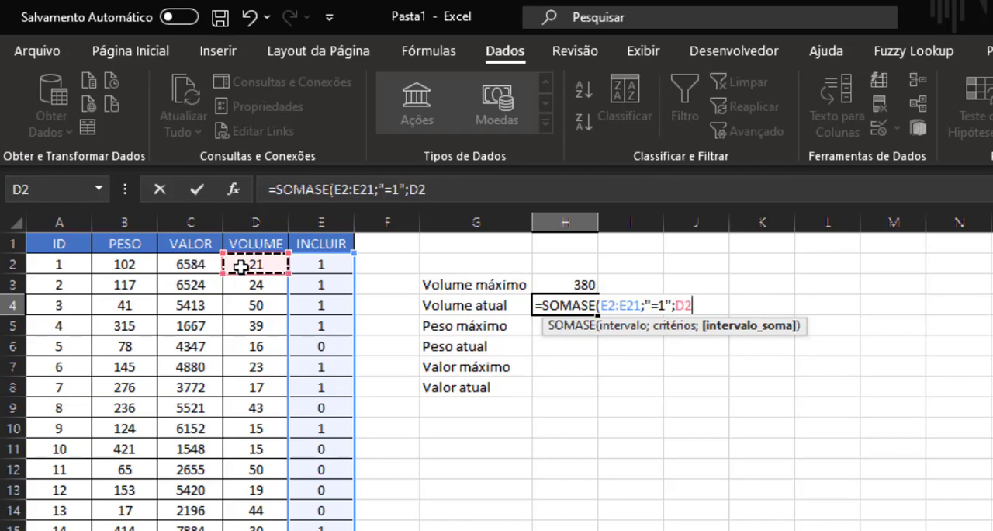
pyautogui.hotkey('ctrl', 'shift', 'Down')
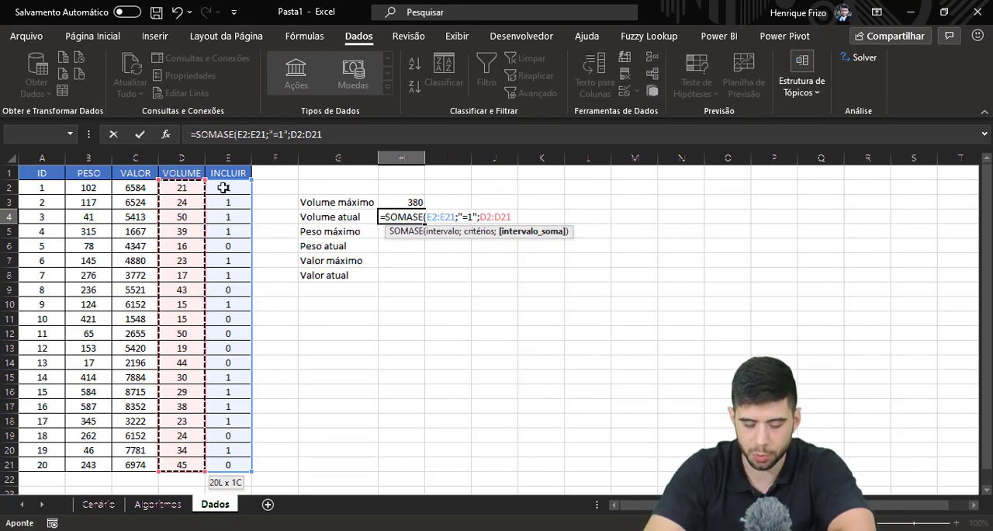
pyautogui.write(')')
pyautogui.press('Return')
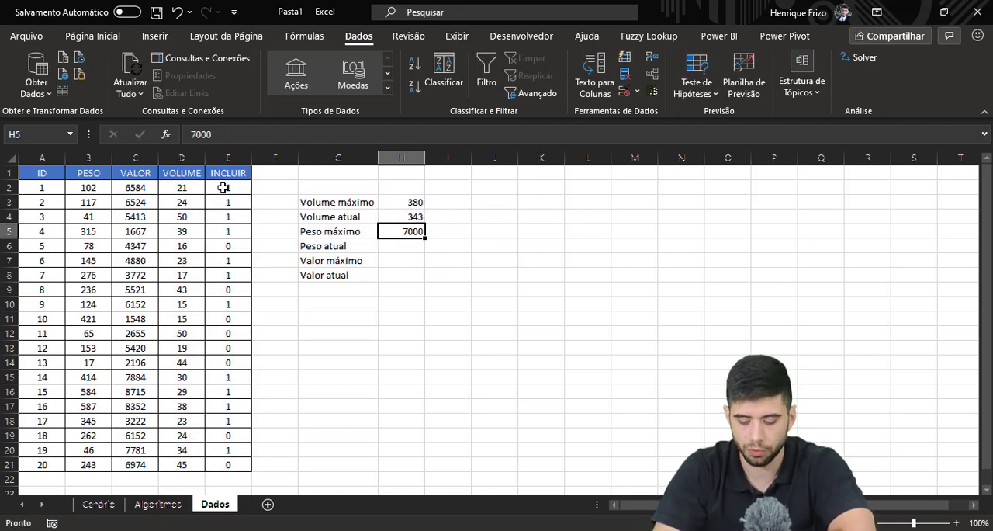
pyautogui.press('Up')
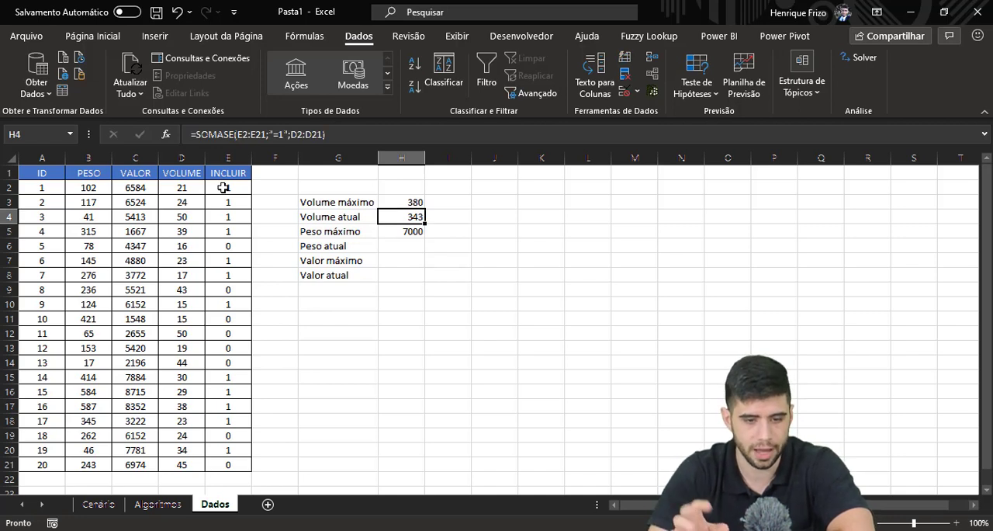
# Set the INCLUIR value to 0 for the items with ID 4 and ID 1.
pyautogui.click(235, 232)
pyautogui.write('0')
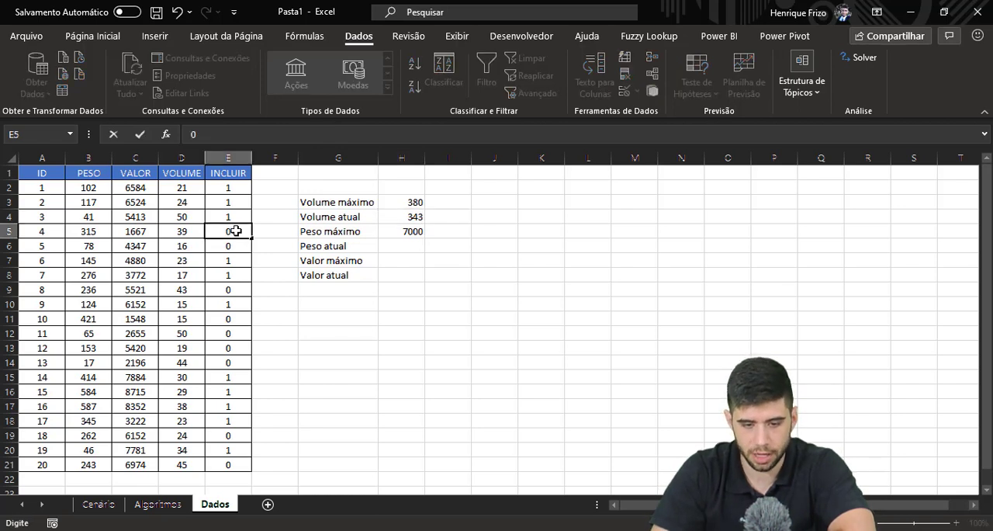
pyautogui.press('Return')
pyautogui.click(234, 188)
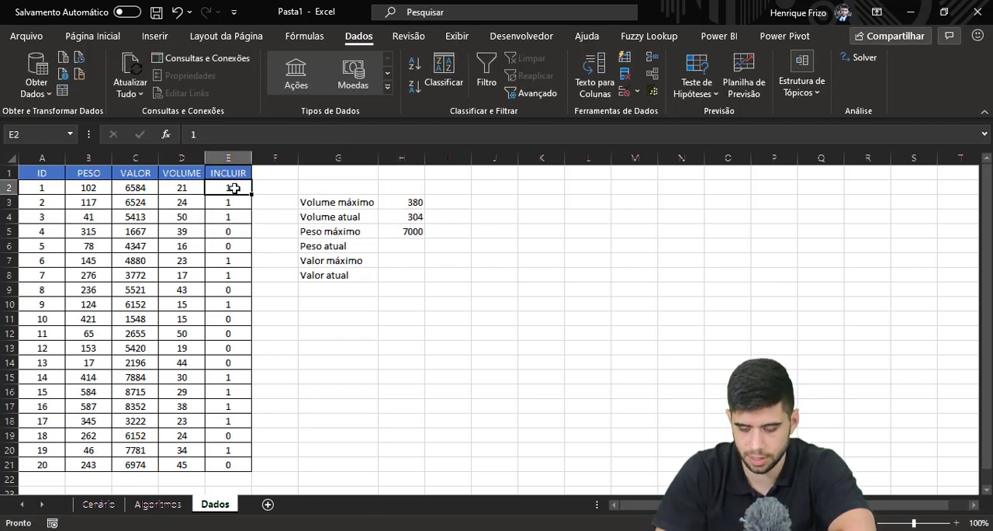
pyautogui.write('0')
pyautogui.press('Return')
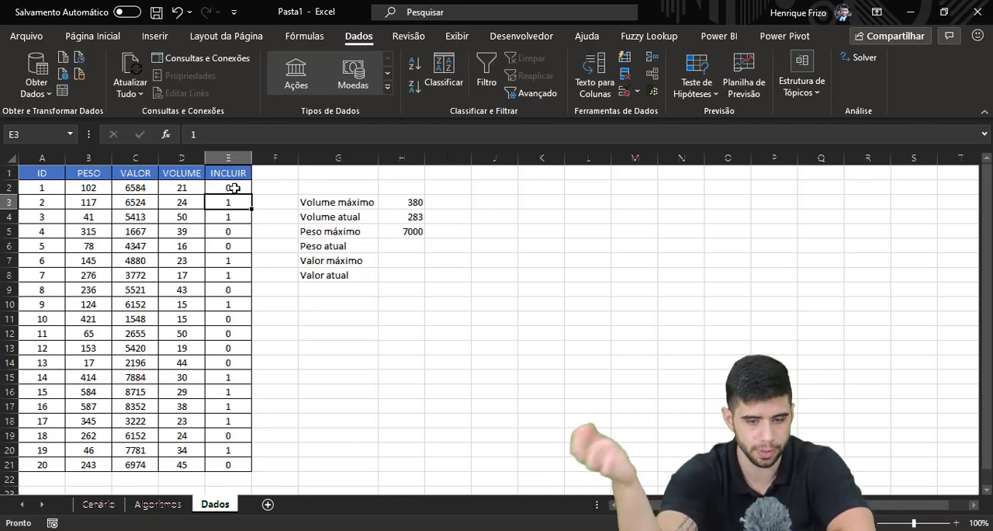
# Enter a SOMASE formula in H6 for Peso atual, with criteria range E2:E21, criterion "=1" and sum range B2:B21.
pyautogui.click(390, 245)
pyautogui.write('=soma')
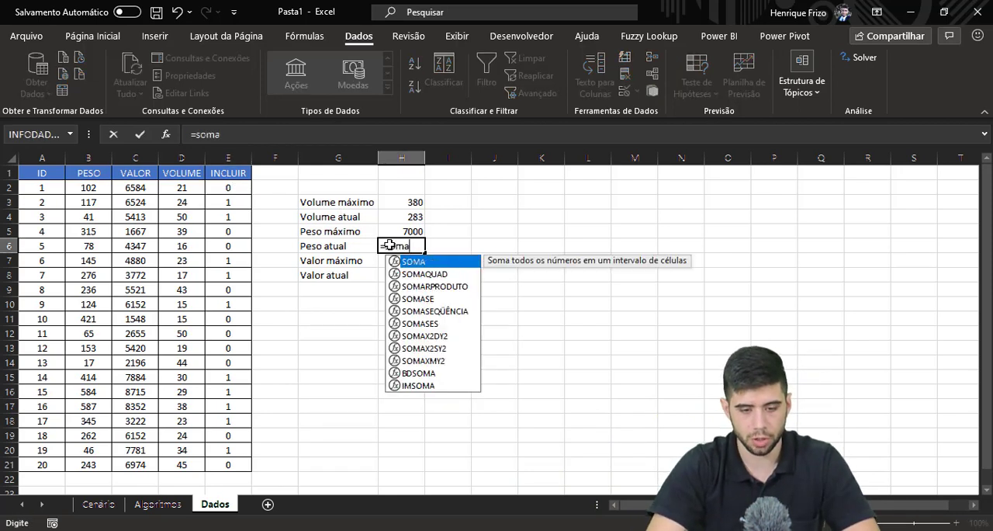
pyautogui.write('se')
pyautogui.press('Tab')
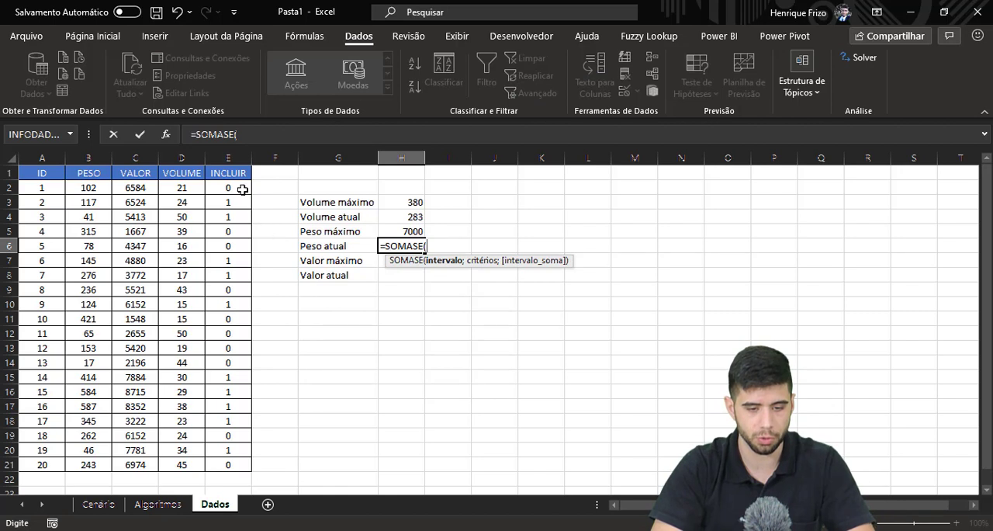
pyautogui.click(243, 189)
pyautogui.hotkey('ctrl', 'shift', 'Down')
pyautogui.write(';"=1')
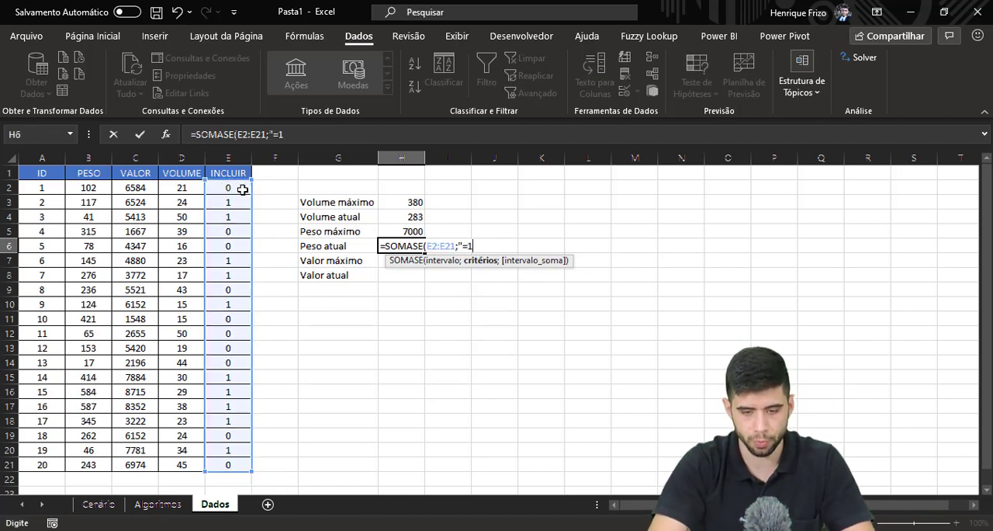
pyautogui.write('"')
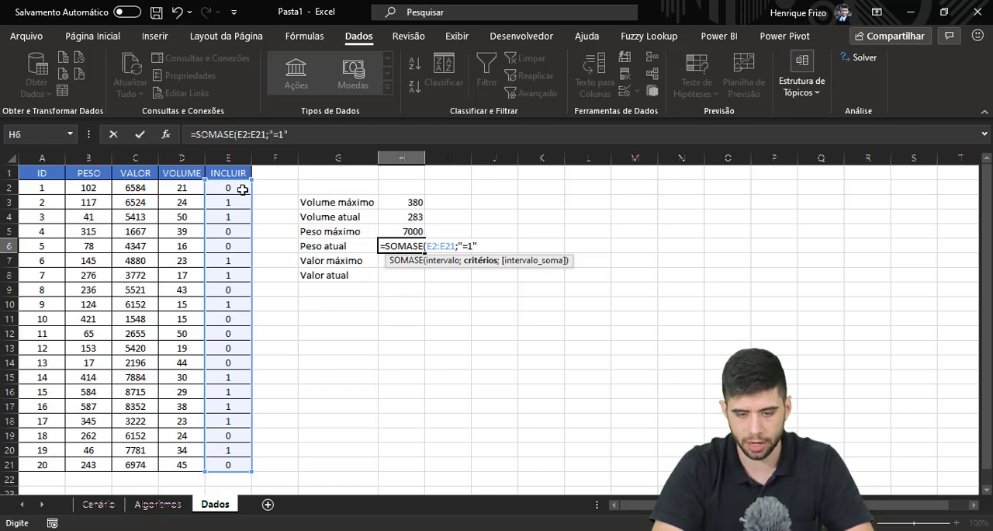
pyautogui.write(';')
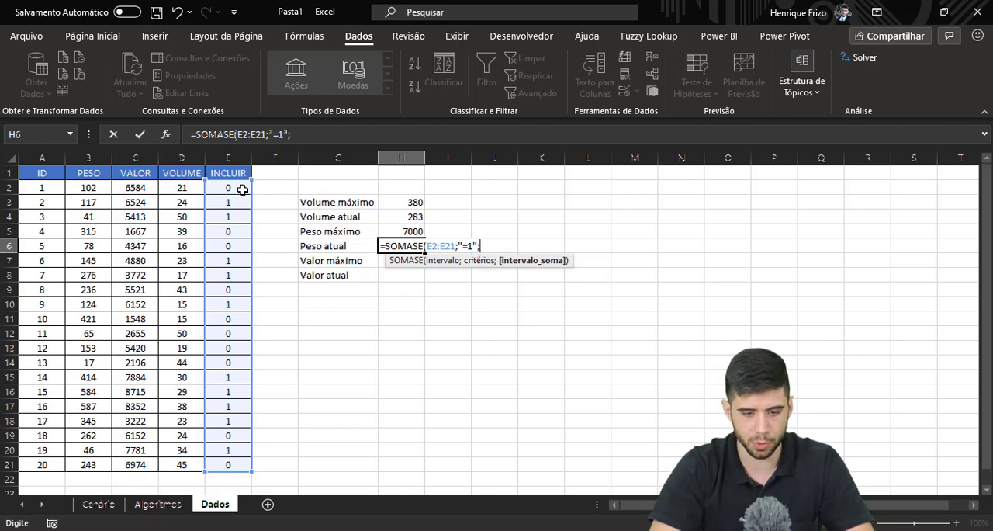
pyautogui.click(101, 188)
pyautogui.hotkey('ctrl', 'shift', 'Down')
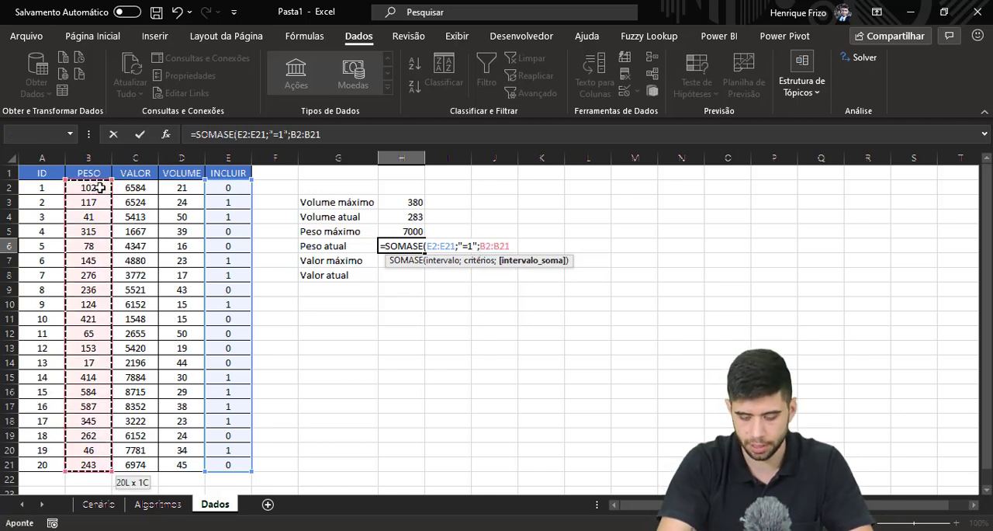
pyautogui.press('Return')
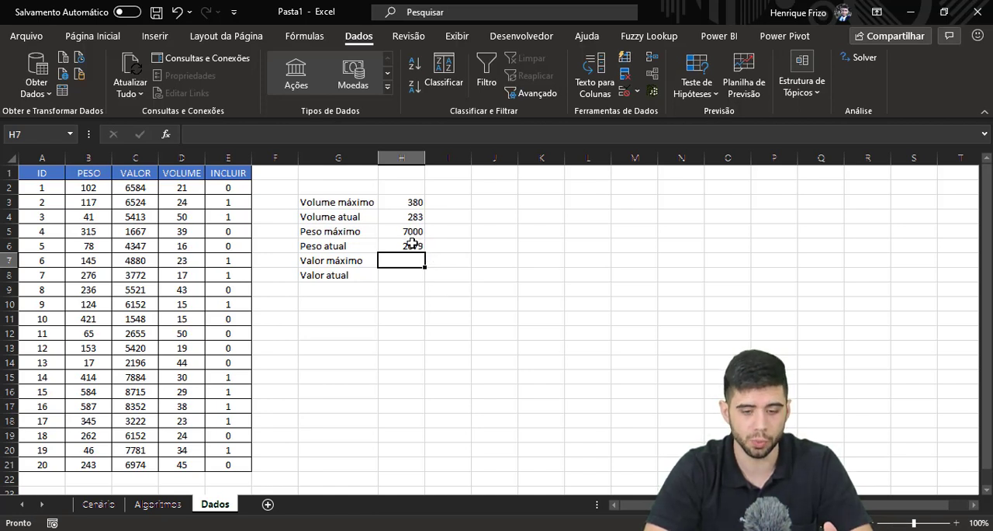
# Enter a SOMA formula in H7 for Valor máximo that adds up the VALOR cells C2:C21.
pyautogui.click(405, 273)
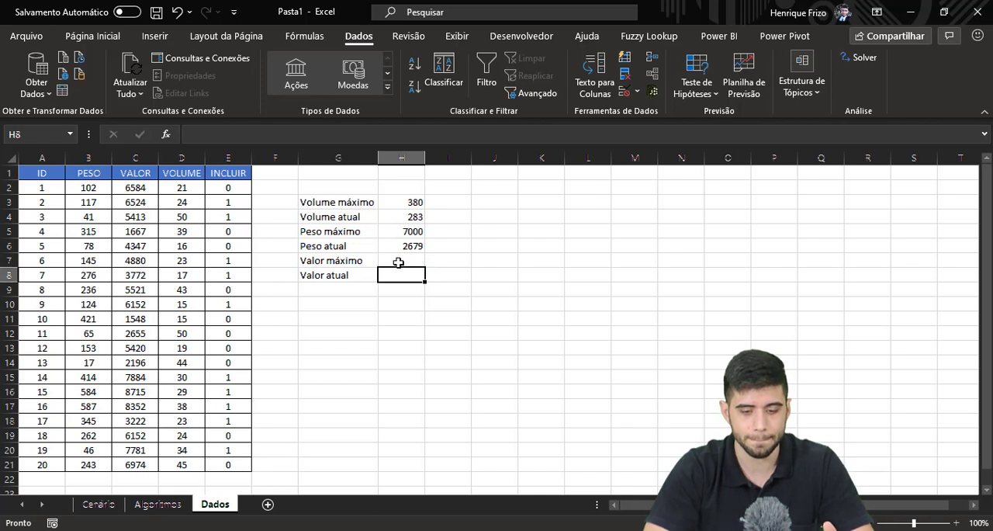
pyautogui.click(396, 262)
pyautogui.moveTo(396, 276); pyautogui.dragTo(416, 260)
pyautogui.click(416, 260)
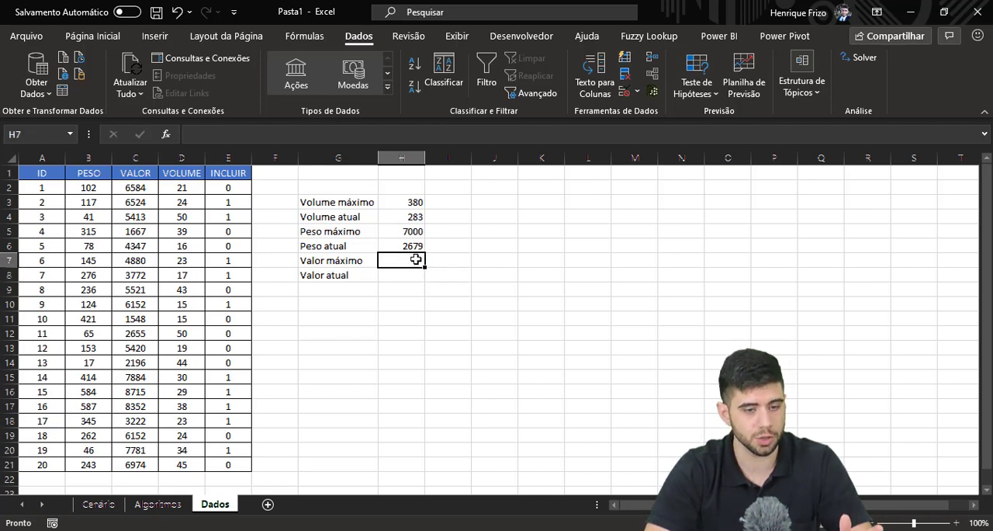
pyautogui.write('=som')
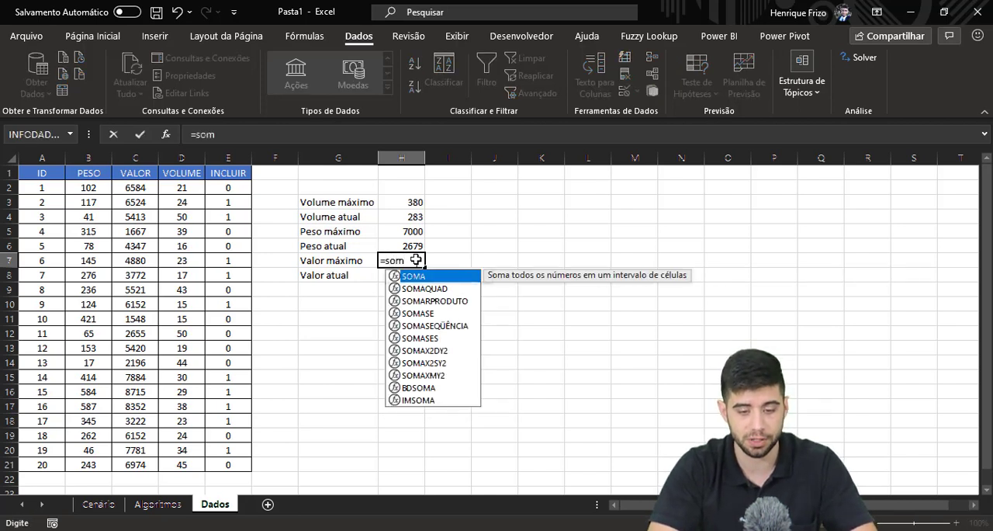
pyautogui.press('Tab')
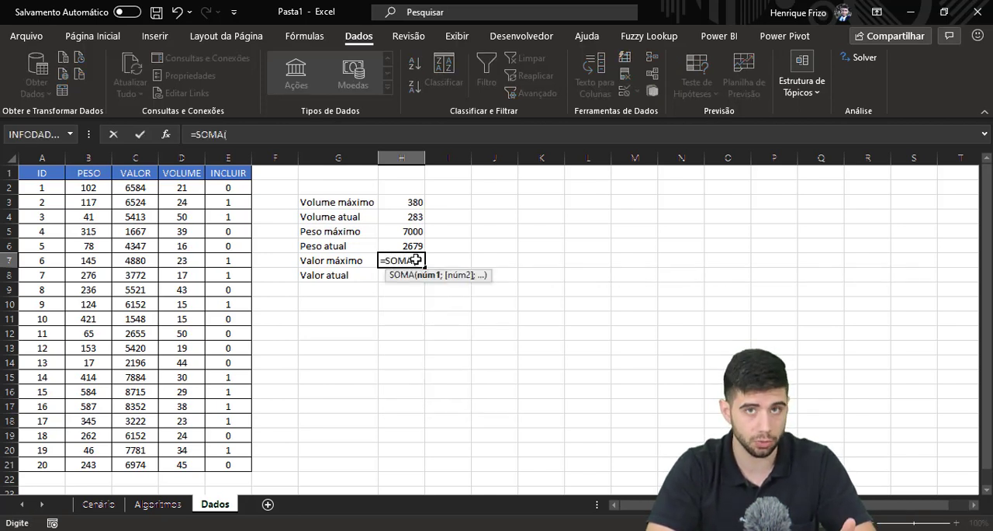
pyautogui.click(145, 187)
pyautogui.hotkey('ctrl', 'shift', 'Down')
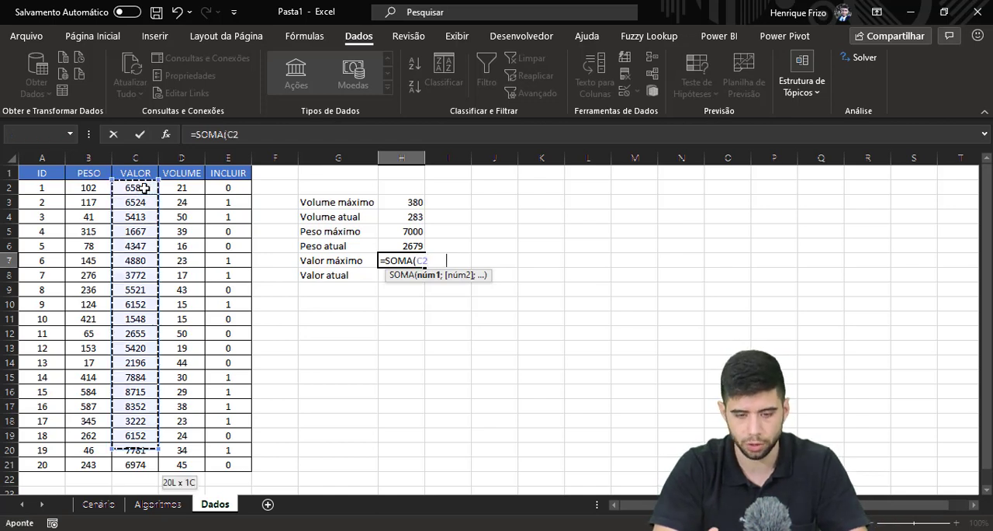
pyautogui.press('Return')
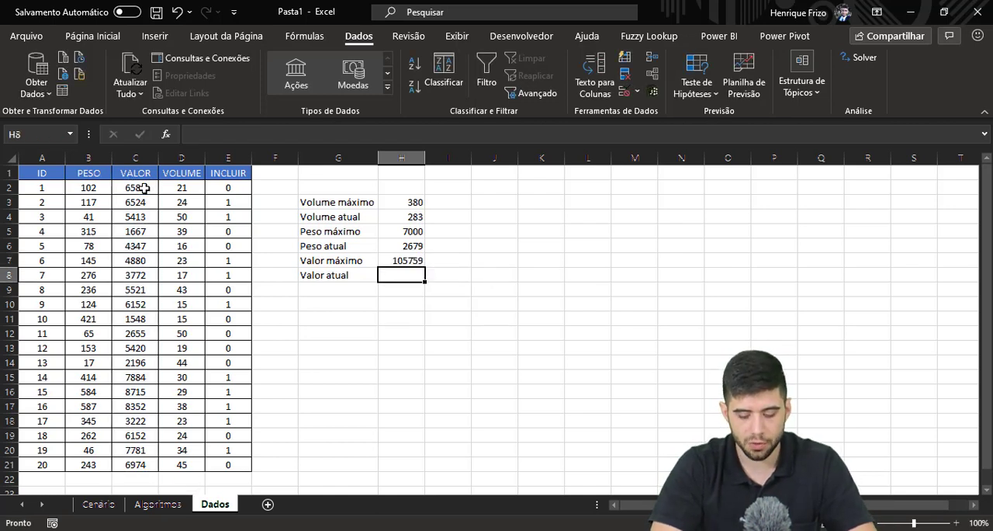
# Enter a SOMASE formula in H8 for Valor atual, with criteria range E2:E21, criterion "=1" and sum range C2:C21.
pyautogui.write('=som')
pyautogui.press('Tab')
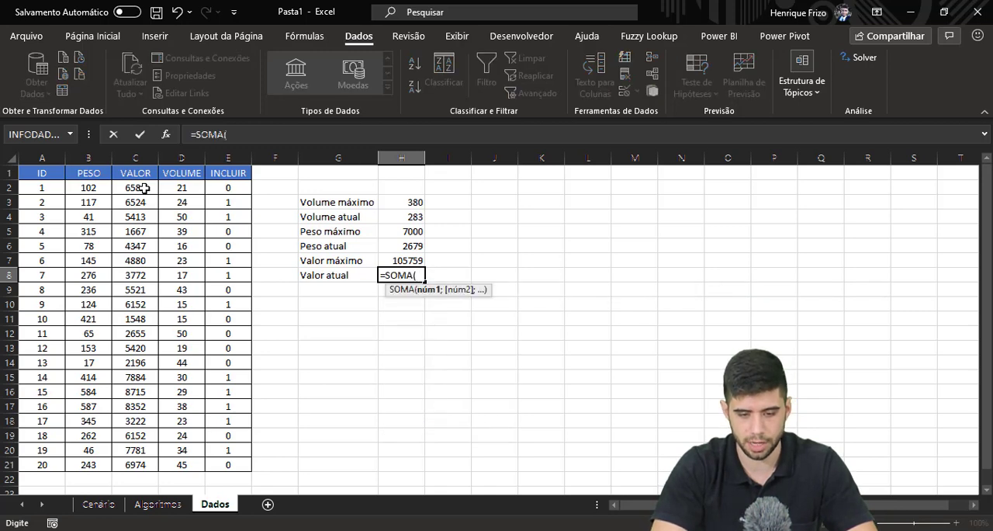
pyautogui.press('BackSpace')
pyautogui.write('se')
pyautogui.press('Tab')
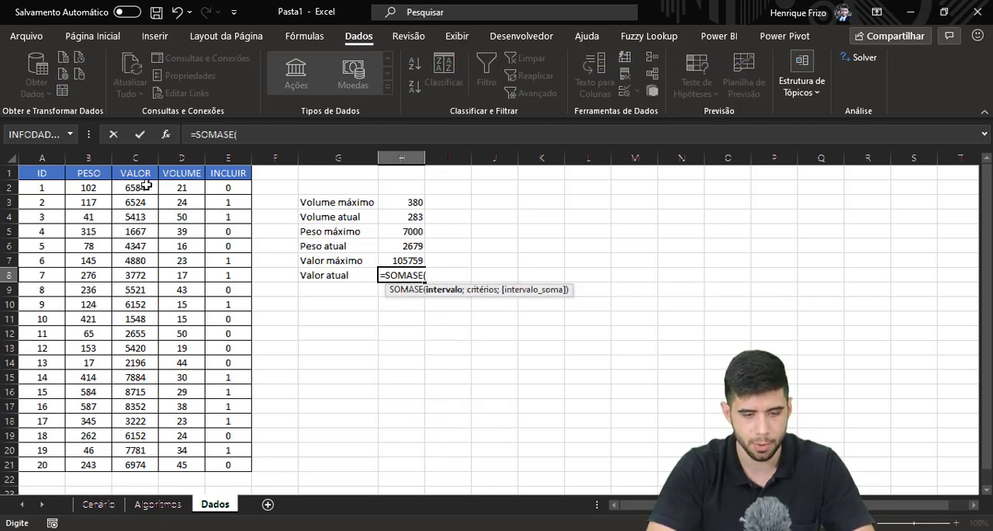
pyautogui.click(221, 186)
pyautogui.hotkey('ctrl', 'shift', 'Down')
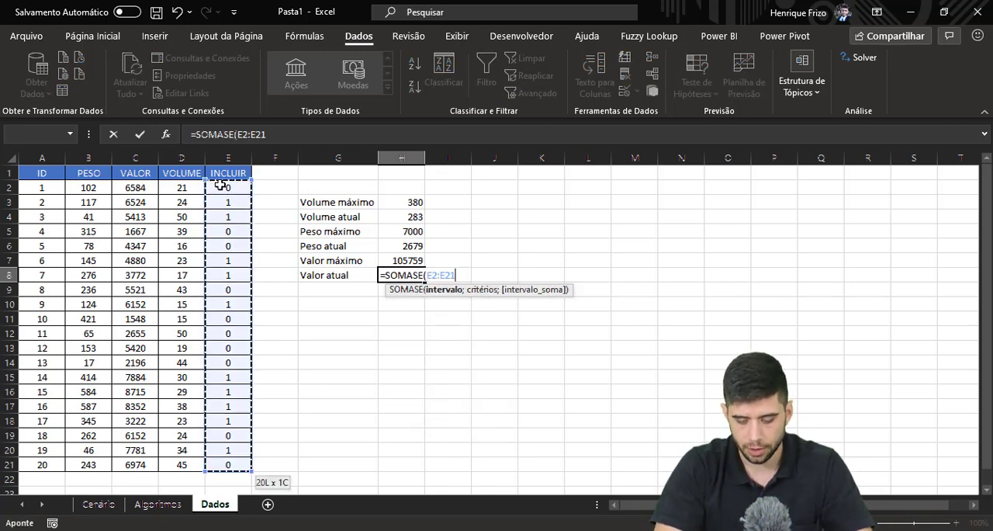
pyautogui.write(';')
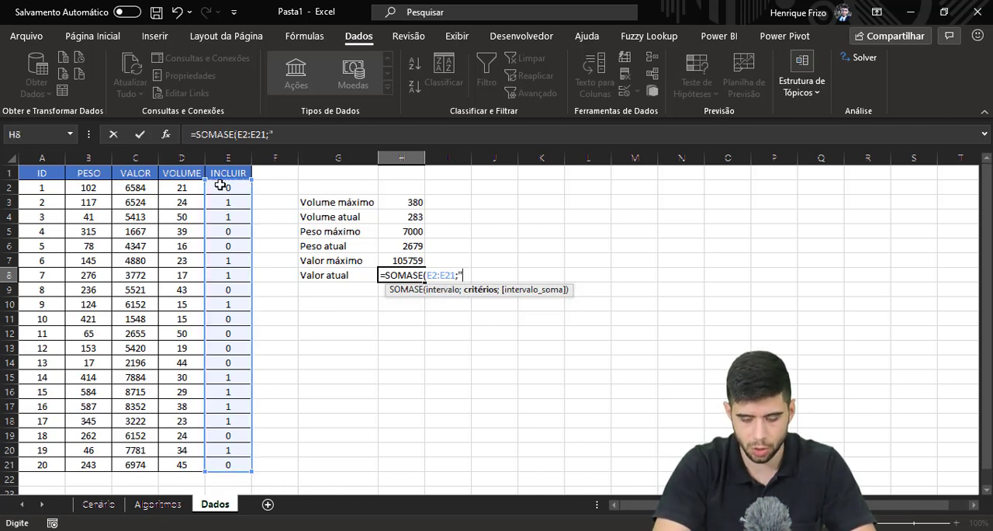
pyautogui.write('"=1"')
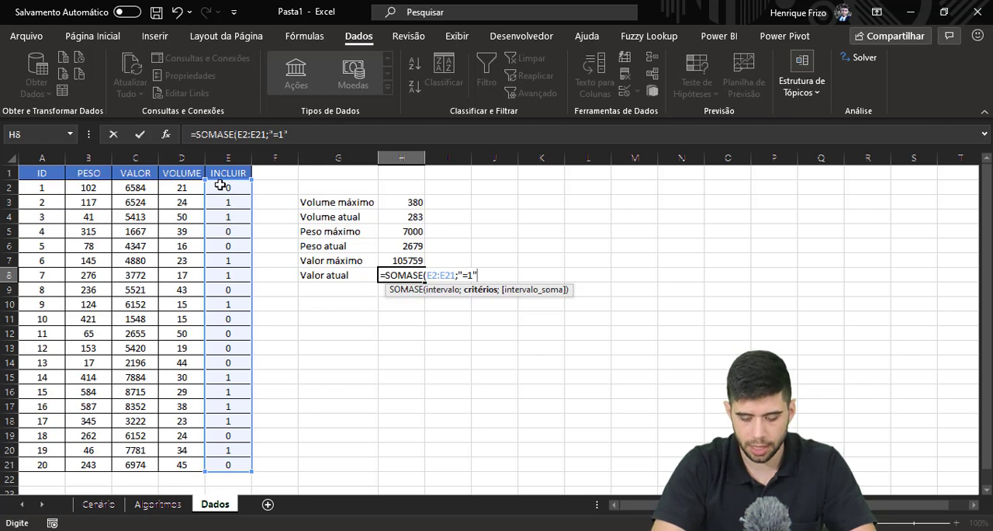
pyautogui.write(';')
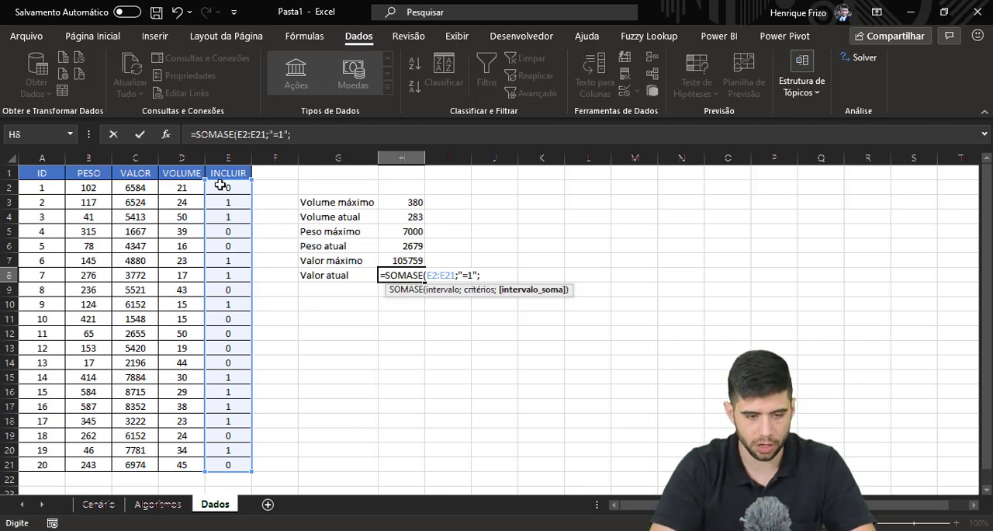
pyautogui.click(148, 188)
pyautogui.hotkey('ctrl', 'shift', 'Down')
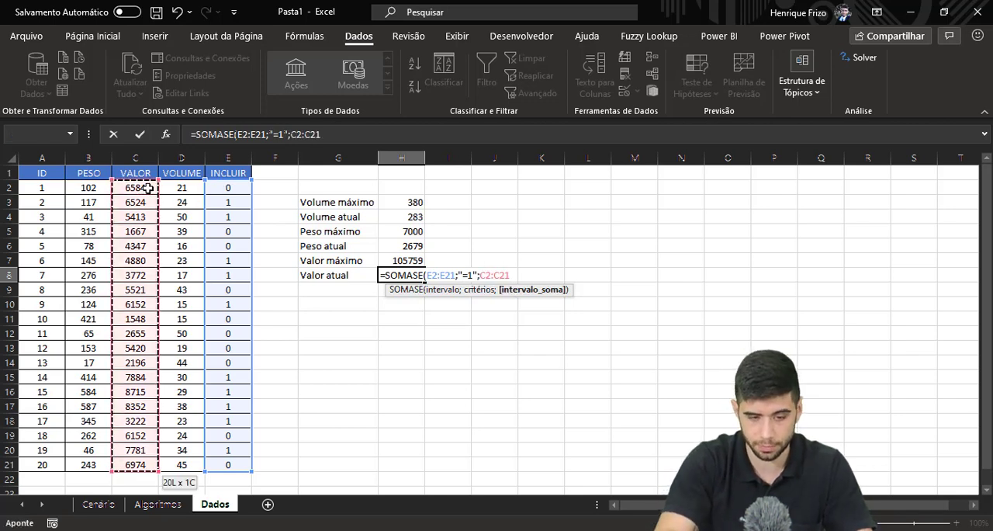
pyautogui.write(')')
pyautogui.press('Return')
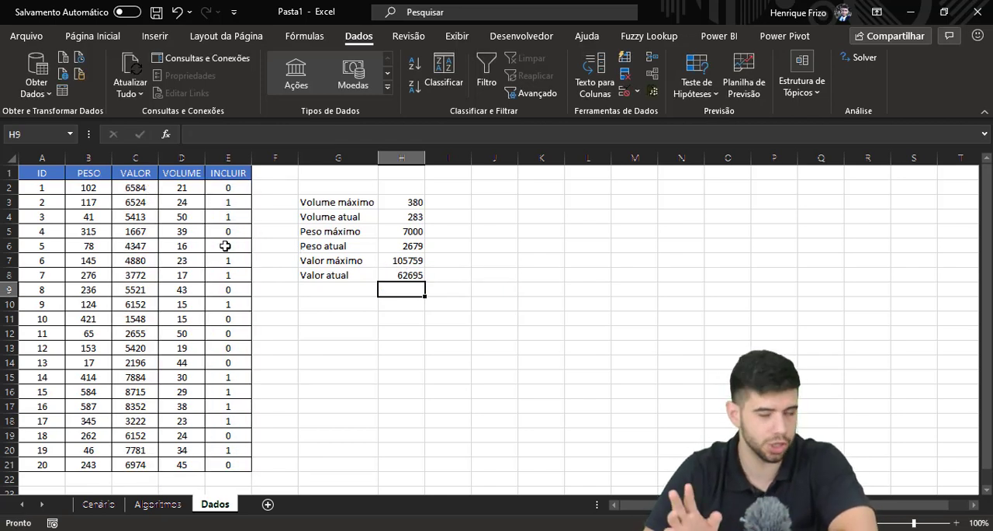
# Set the INCLUIR value to 1 for the items with ID 4 and ID 12, and select the Volume atual cell H4.
pyautogui.click(404, 261)
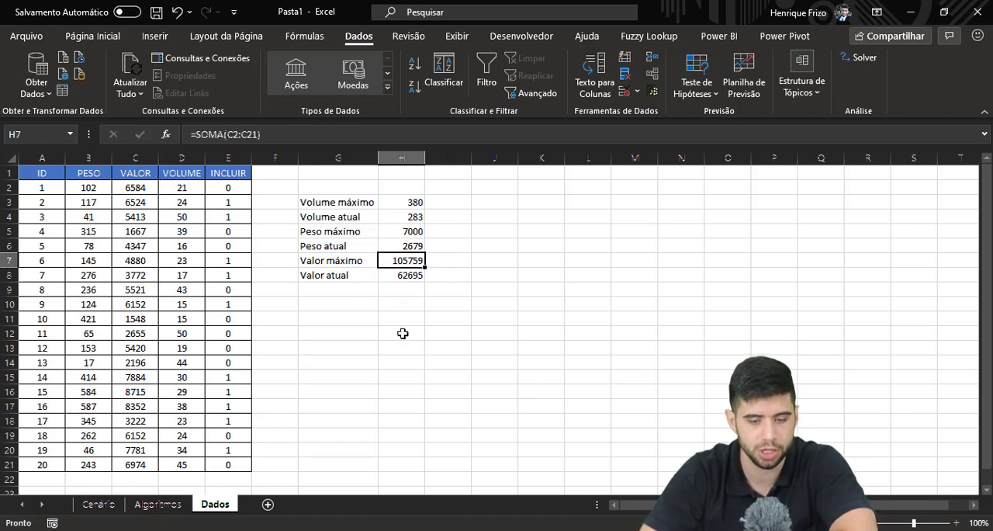
pyautogui.click(226, 231)
pyautogui.write('1')
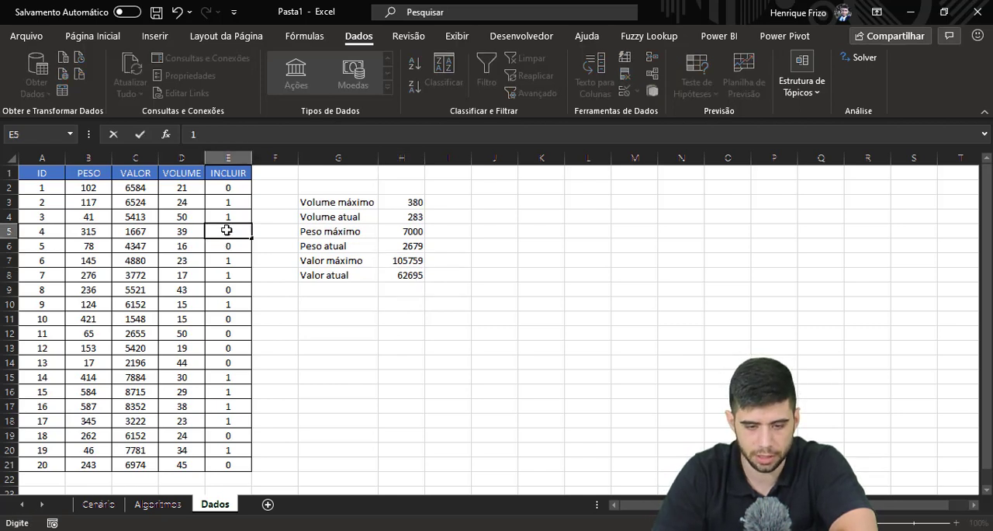
pyautogui.press('Return')
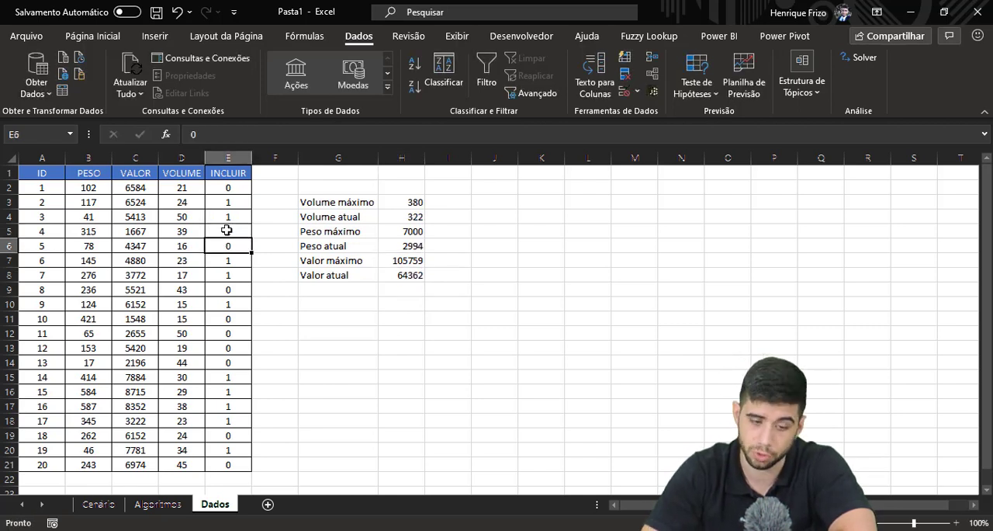
pyautogui.click(234, 351)
pyautogui.write('1')
pyautogui.press('Return')
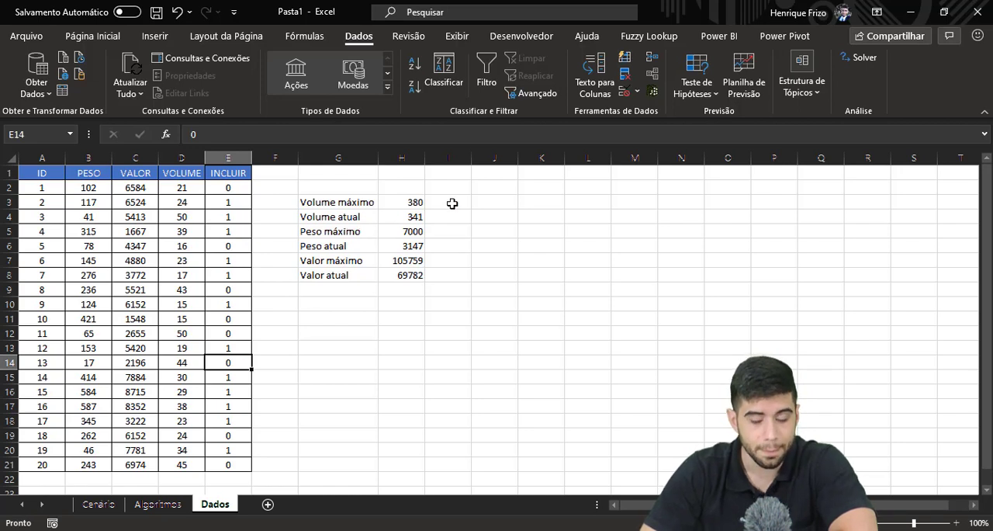
pyautogui.click(408, 202)
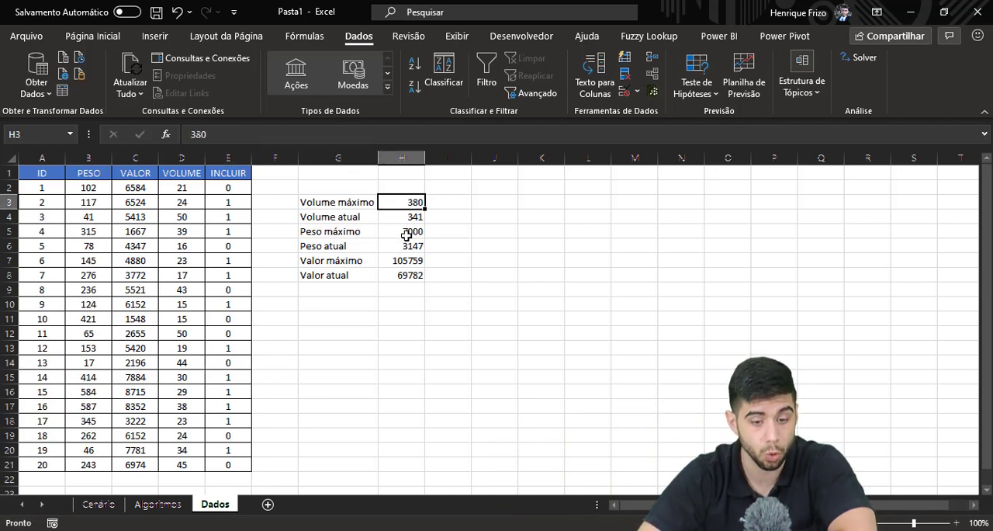
pyautogui.click(407, 216)
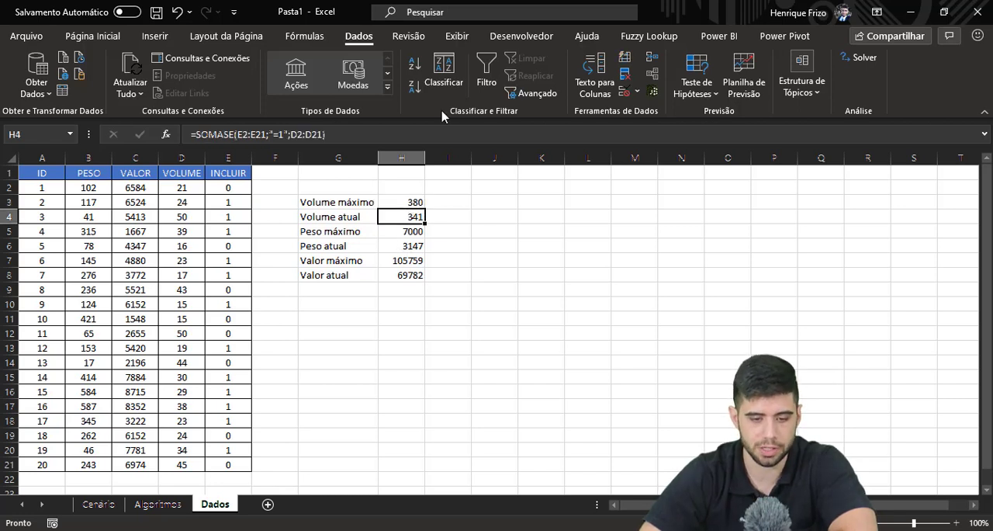
pyautogui.click(93, 35)
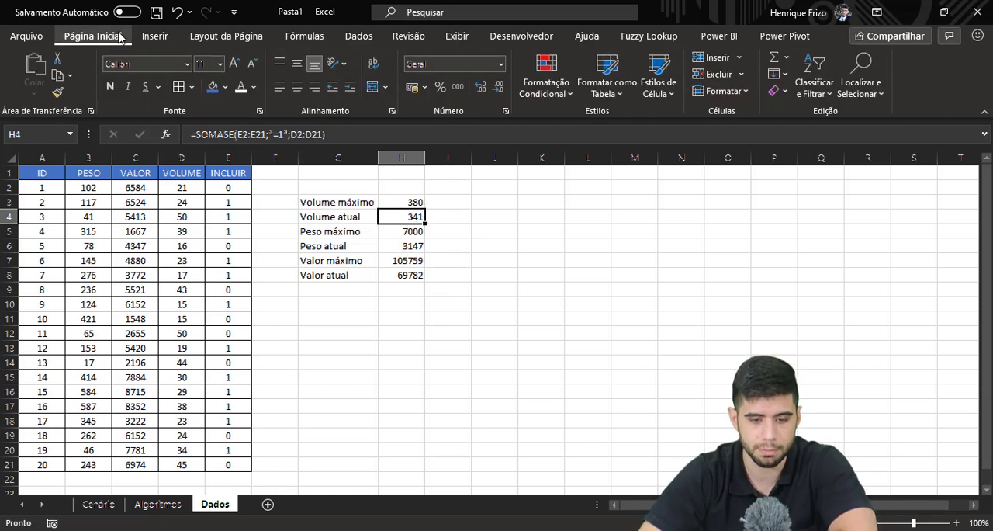
pyautogui.click(563, 91)
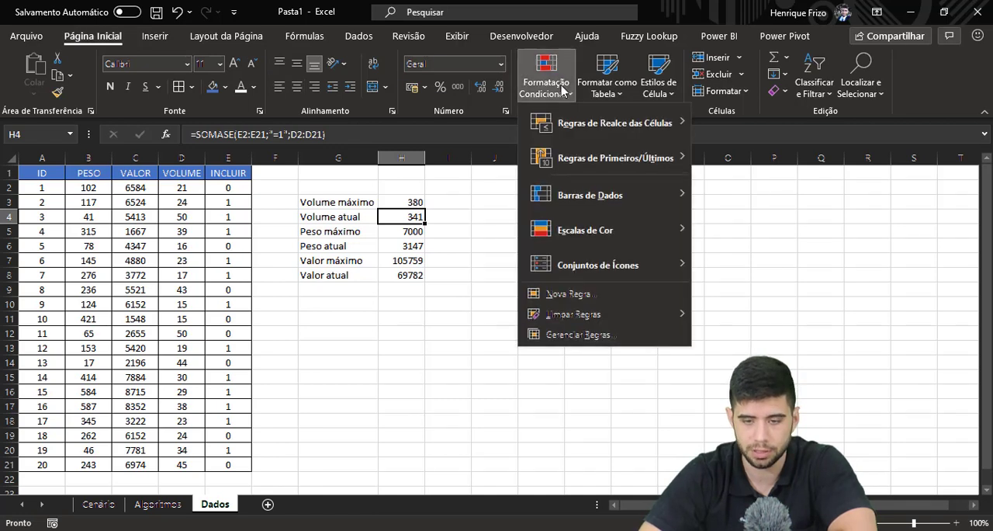
pyautogui.moveTo(669, 116)
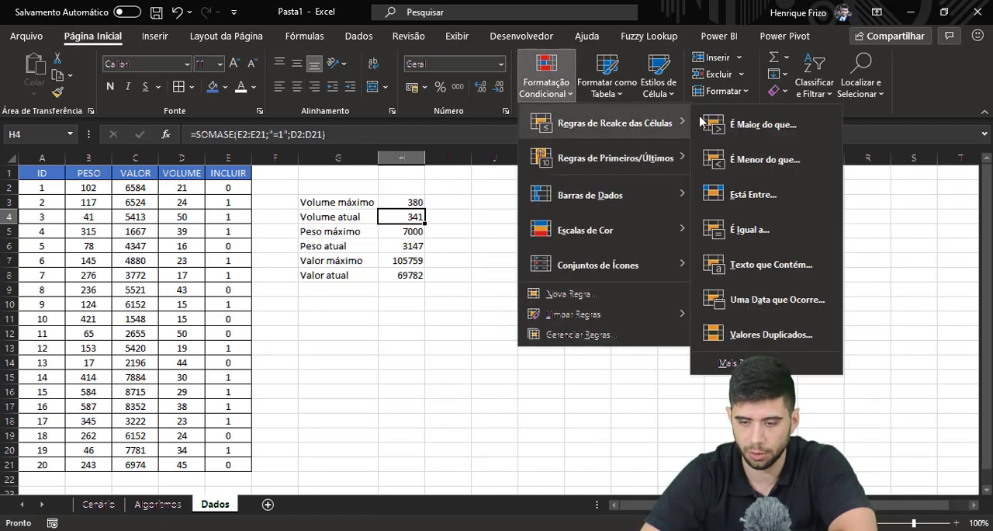
pyautogui.click(748, 161)
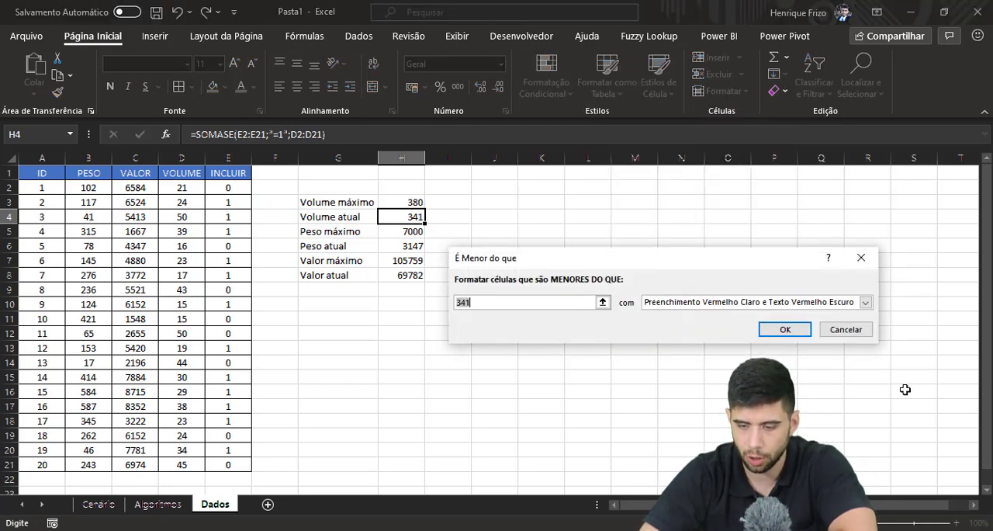
pyautogui.click(860, 330)
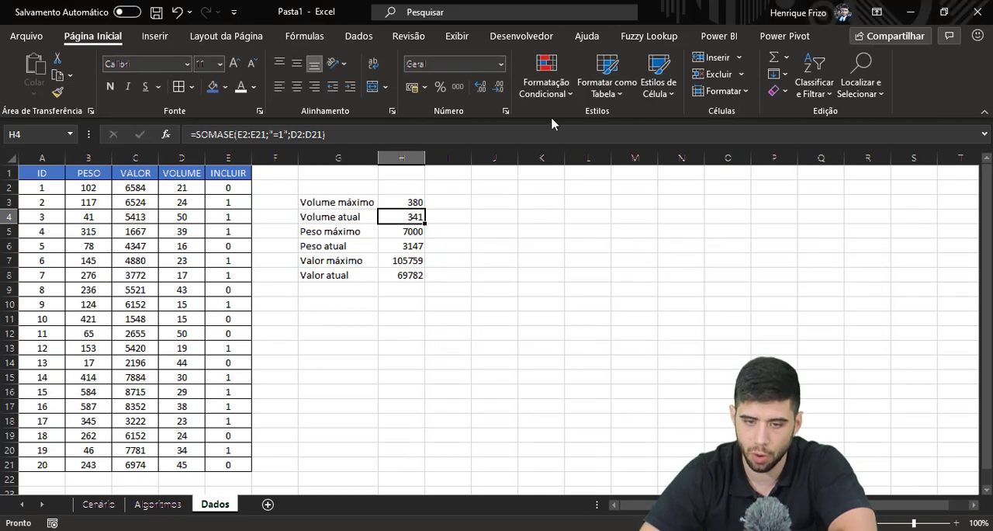
# Start a new conditional formatting rule for H4 that formats only cells whose value is less than (é menor do que) =$H$3.
pyautogui.click(551, 99)
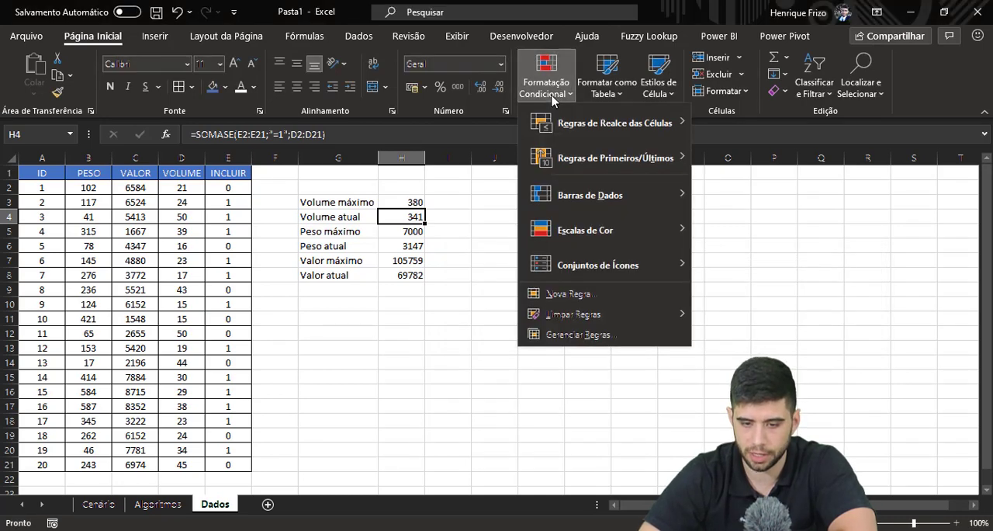
pyautogui.click(574, 295)
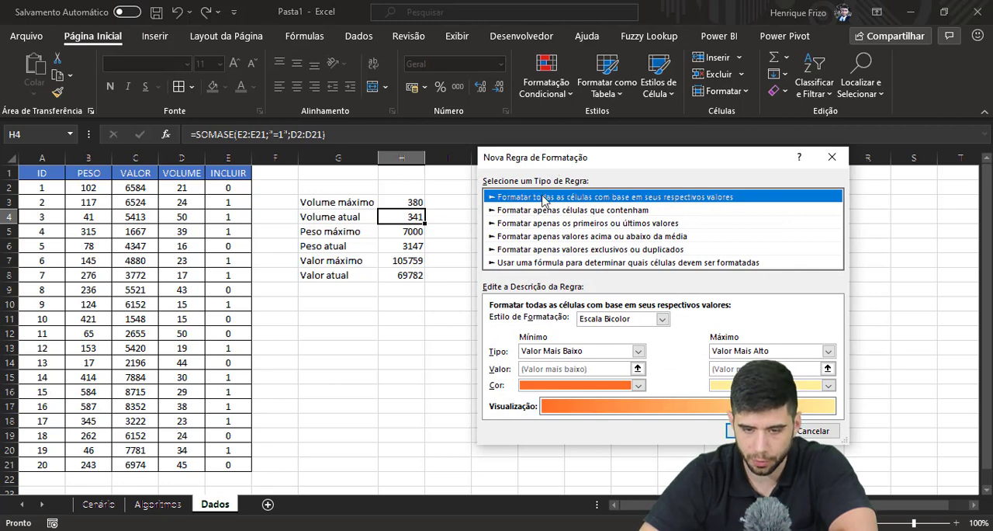
pyautogui.click(544, 210)
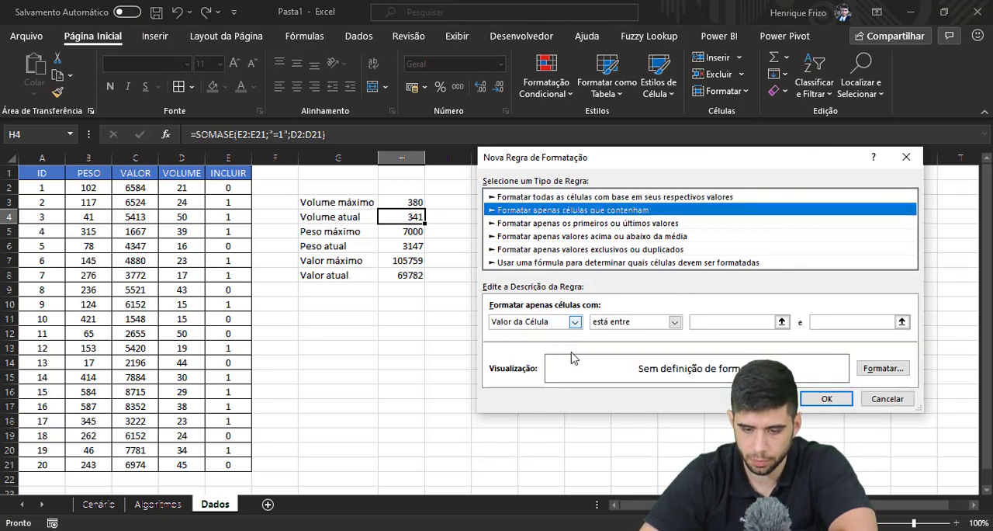
pyautogui.click(617, 323)
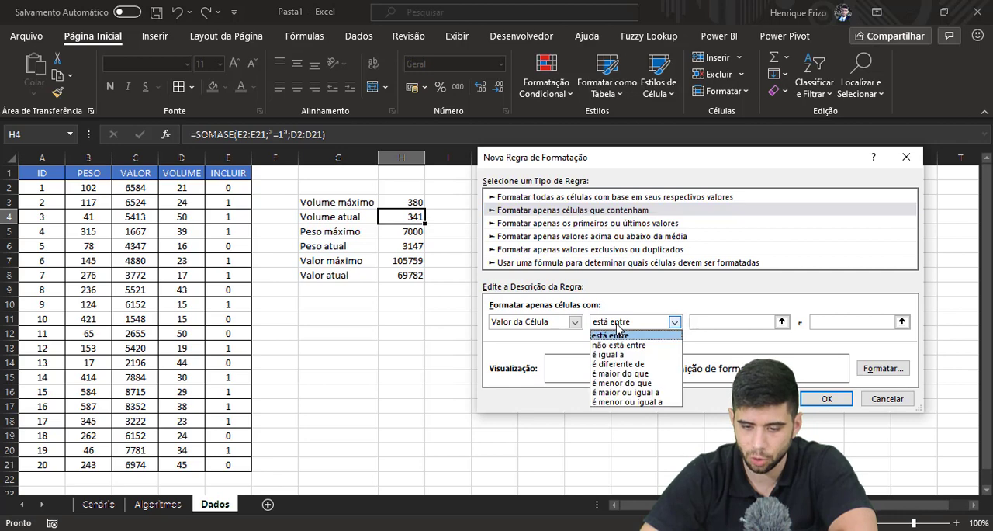
pyautogui.click(618, 384)
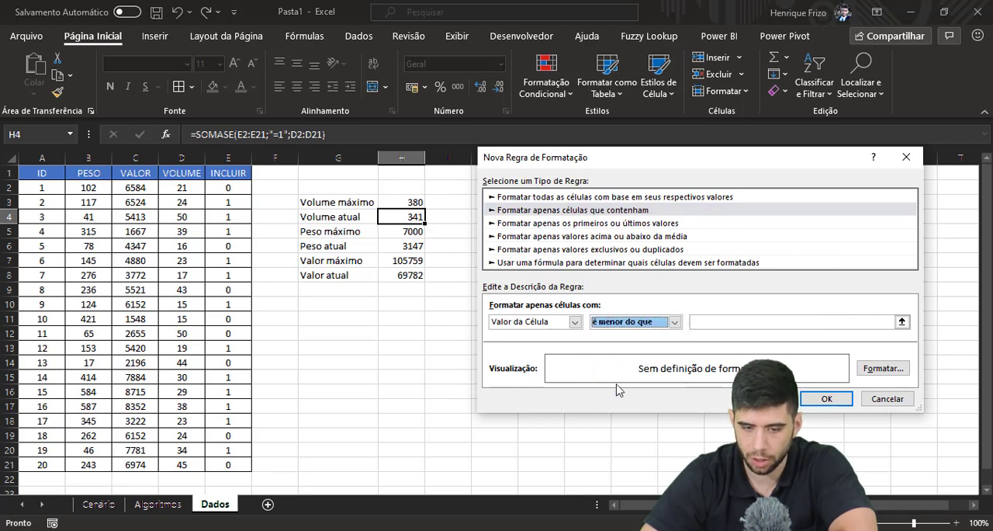
pyautogui.click(711, 323)
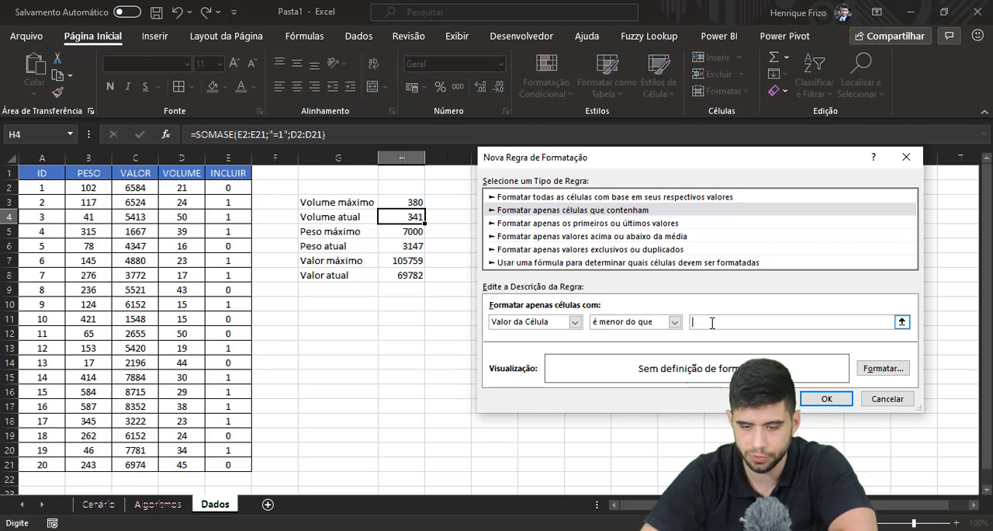
pyautogui.click(405, 201)
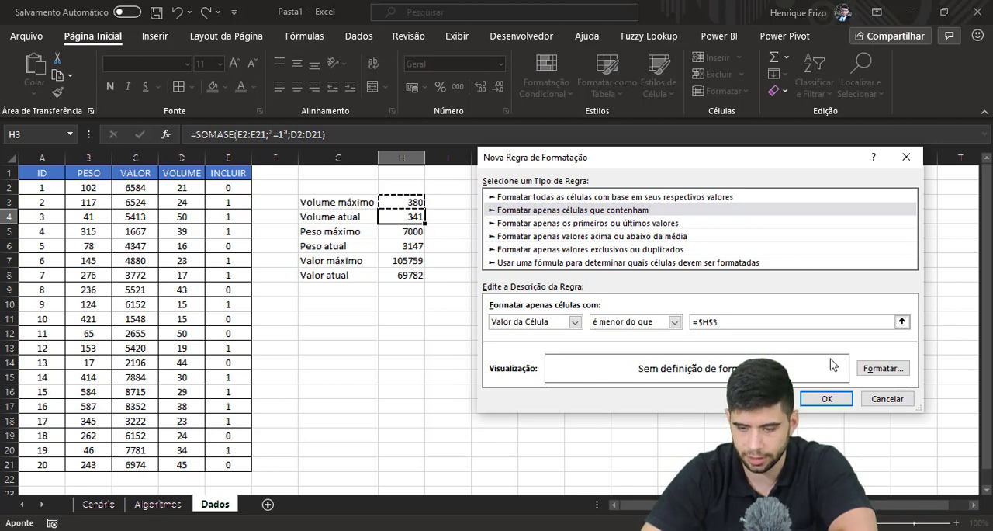
# Give the new less-than rule a solid red background fill and apply it to H4.
pyautogui.click(883, 369)
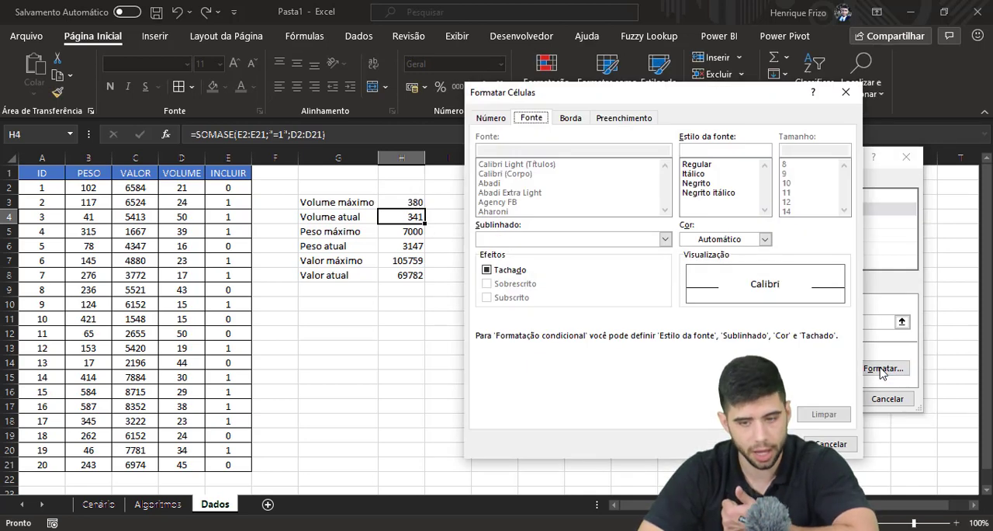
pyautogui.click(632, 117)
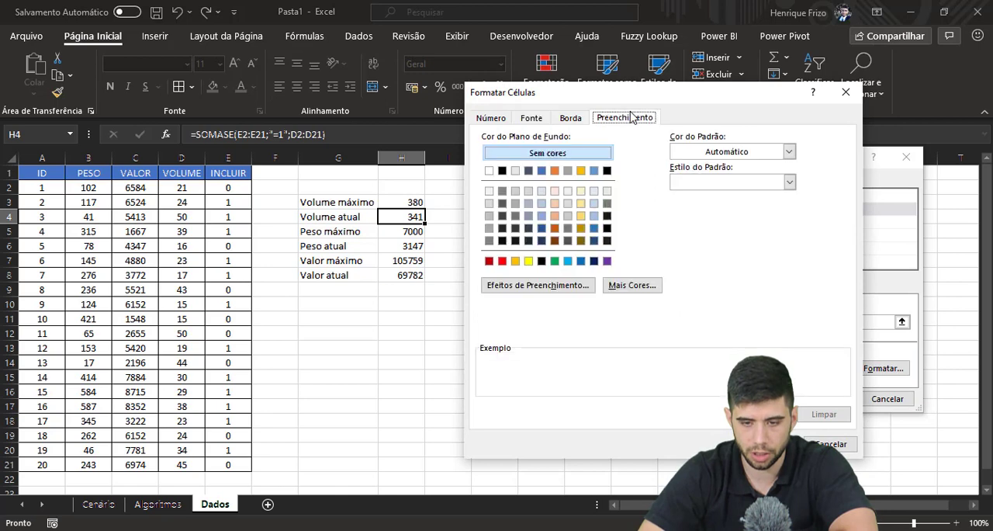
pyautogui.click(503, 261)
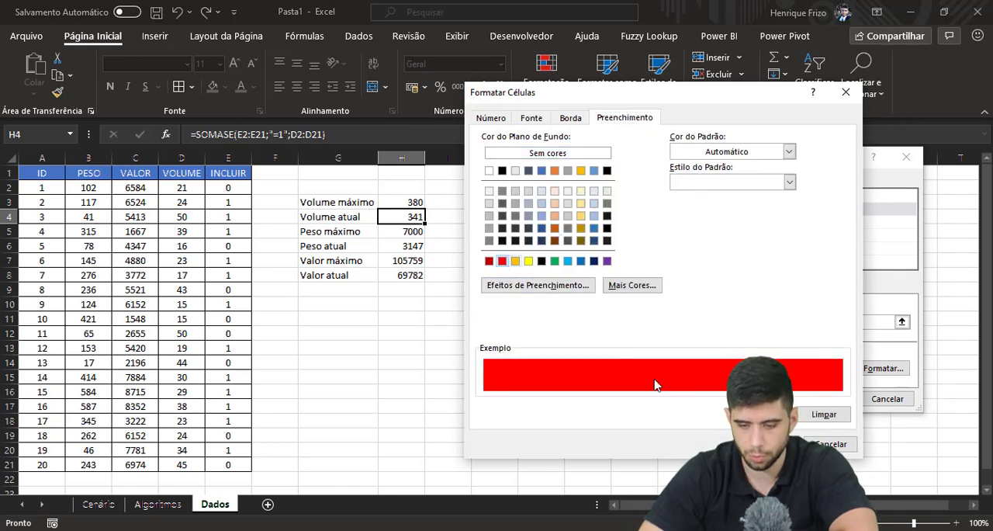
pyautogui.click(772, 444)
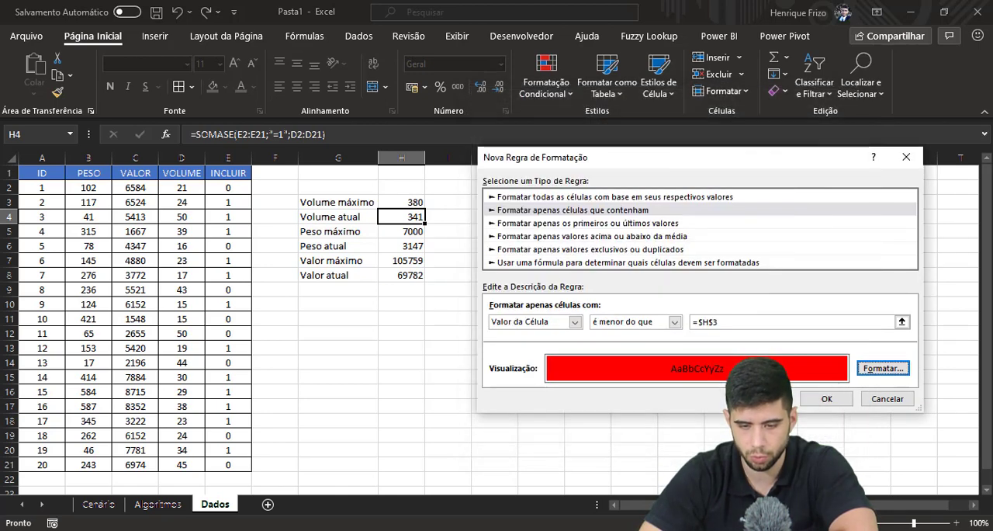
pyautogui.click(825, 399)
pyautogui.click(541, 289)
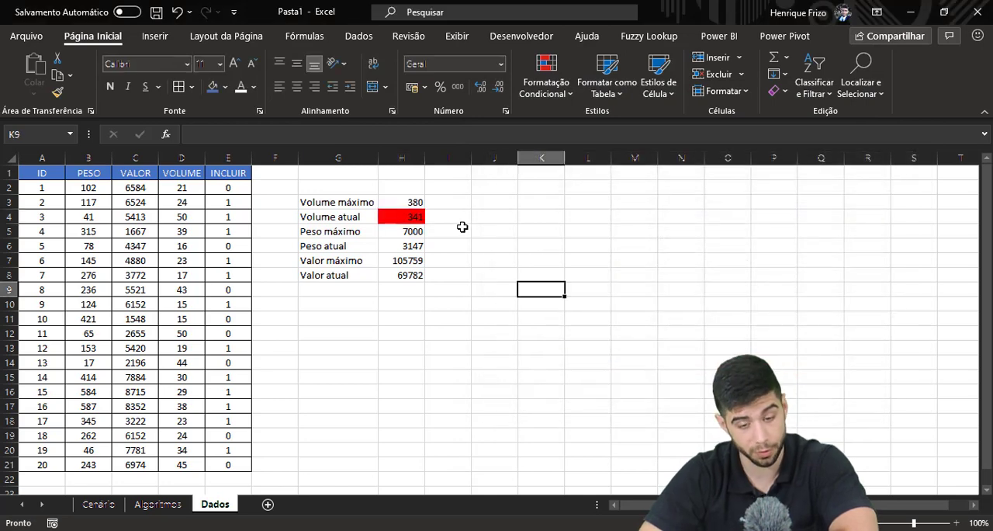
# Edit the existing conditional formatting rule on H4 to use a green background fill instead of red.
pyautogui.click(423, 219)
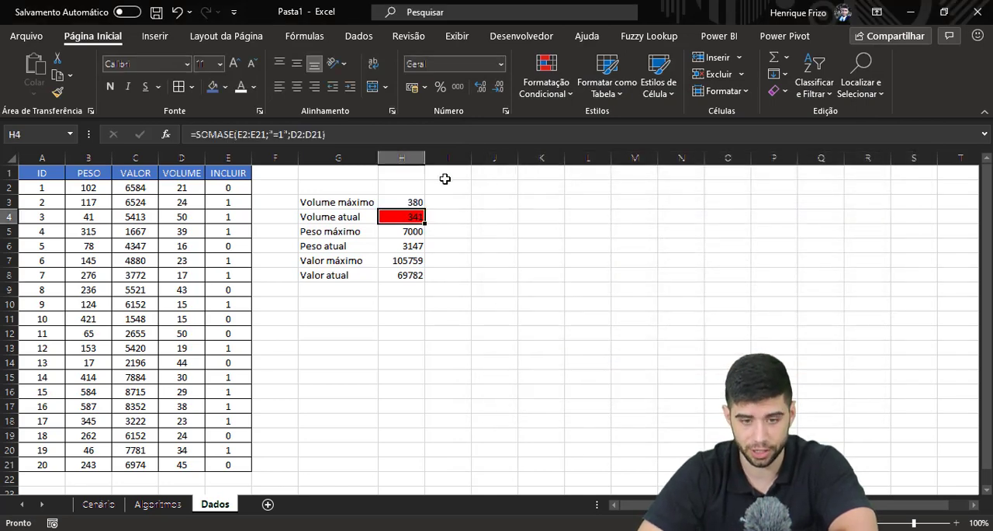
pyautogui.click(570, 84)
pyautogui.moveTo(564, 152)
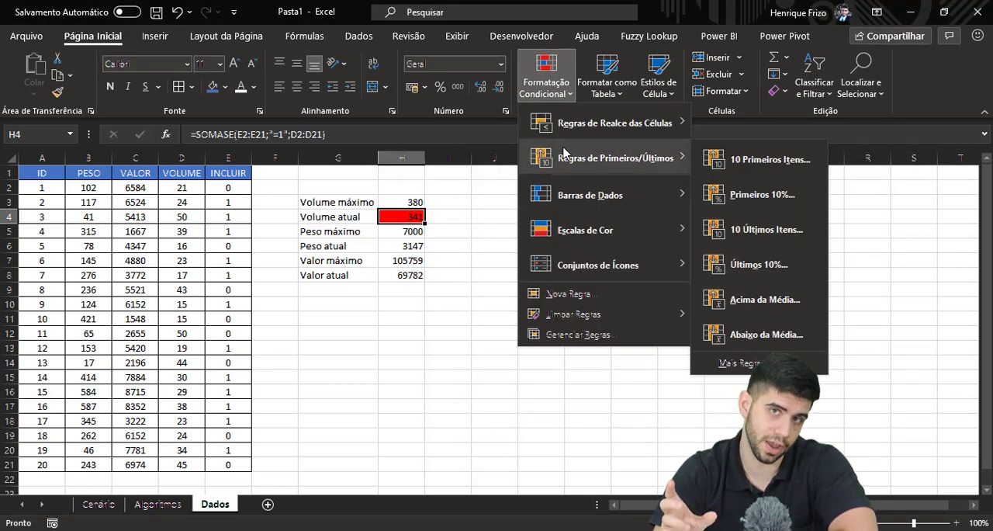
pyautogui.click(566, 334)
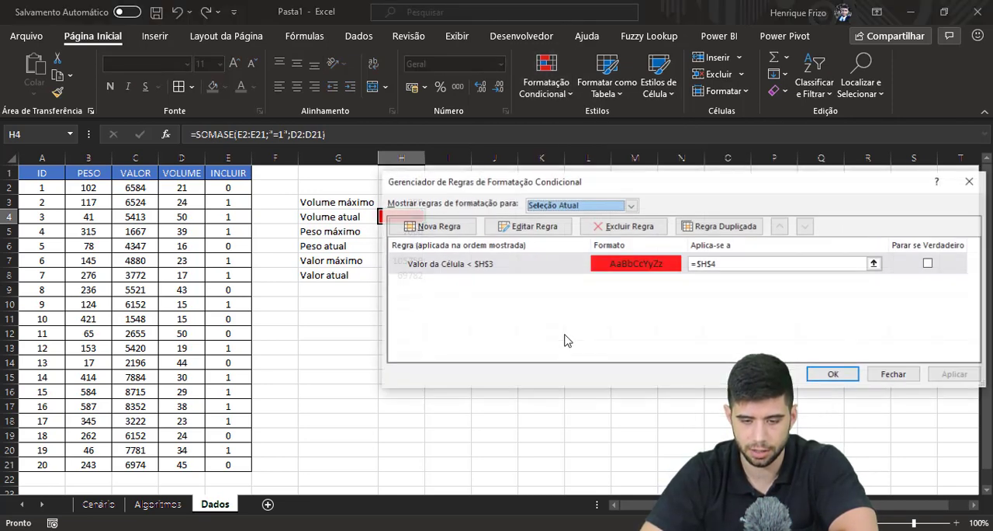
pyautogui.click(572, 270)
pyautogui.click(543, 229)
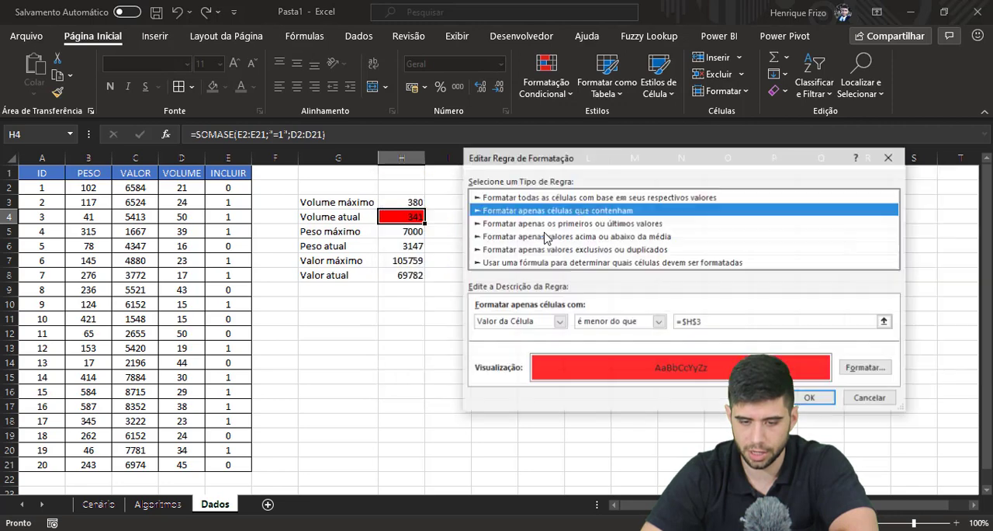
pyautogui.click(867, 368)
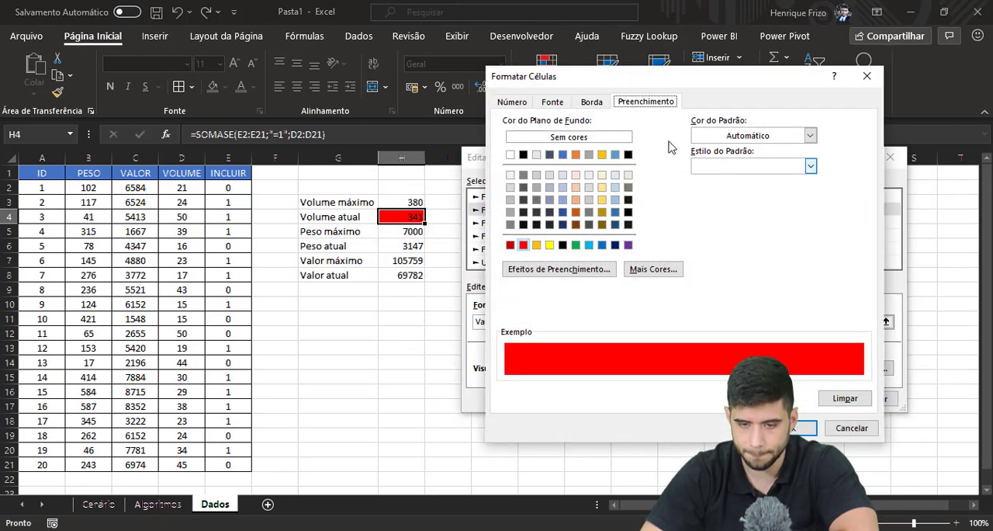
pyautogui.click(576, 246)
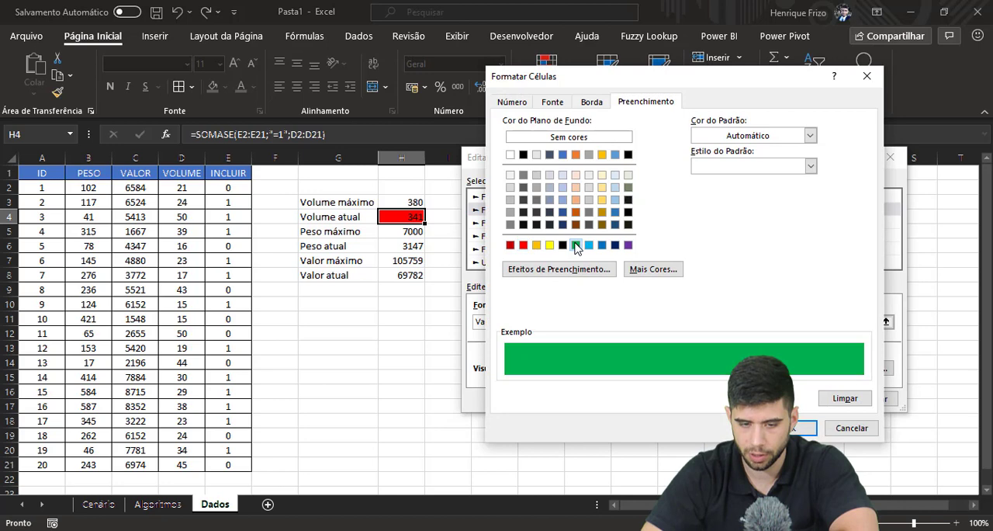
pyautogui.click(809, 432)
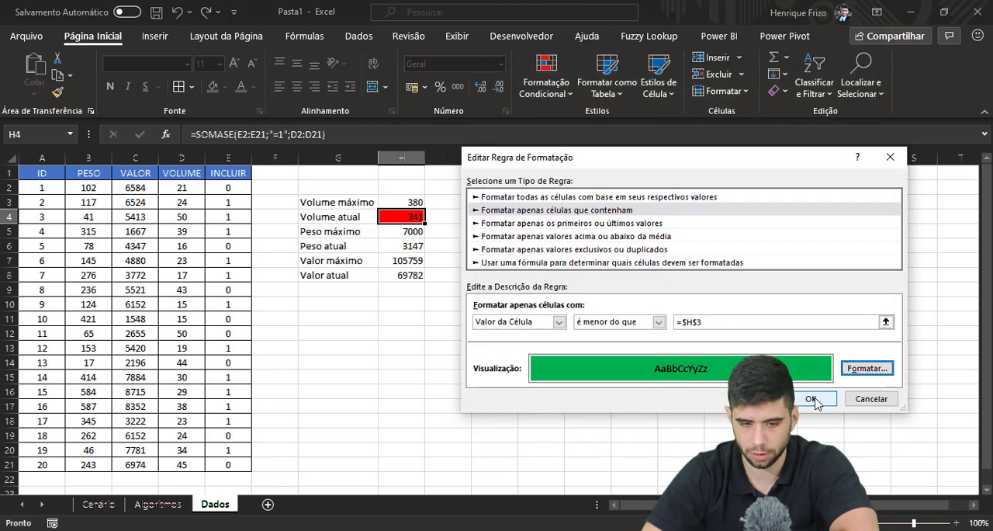
pyautogui.click(811, 400)
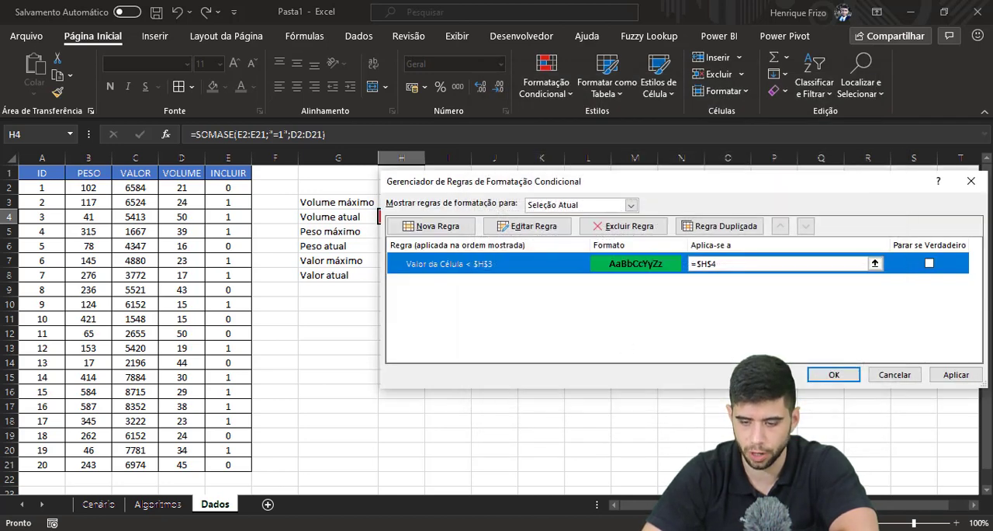
pyautogui.click(835, 375)
pyautogui.click(397, 256)
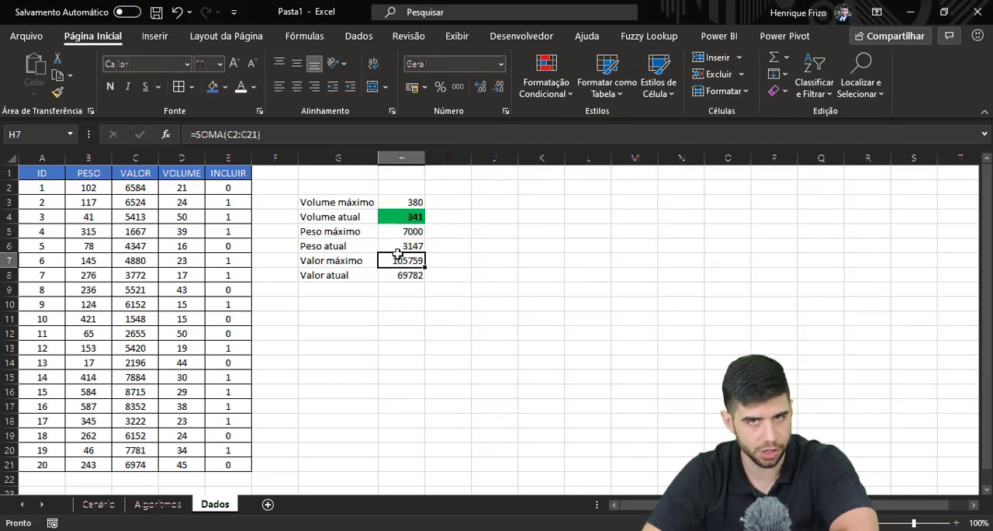
# Set the INCLUIR value to 1 for the items with ID 5 and ID 8.
pyautogui.click(227, 246)
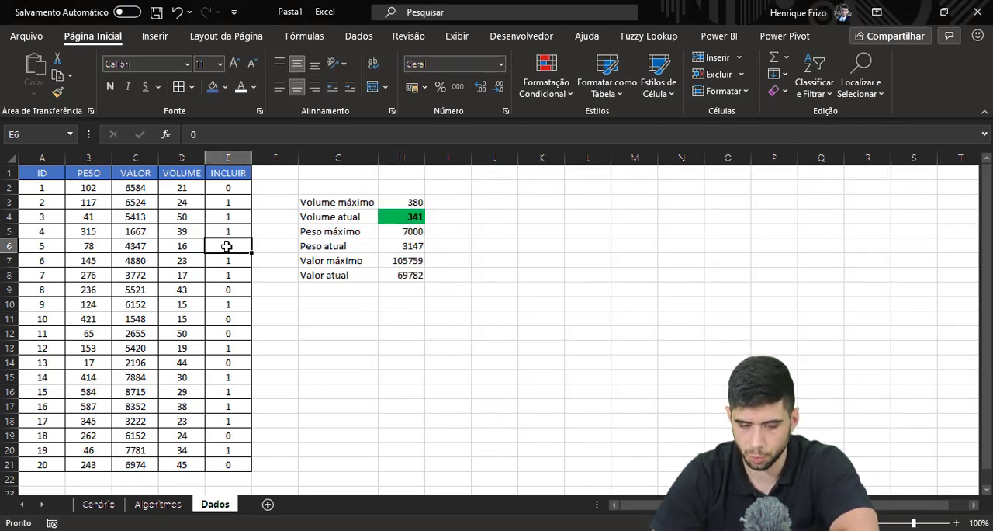
pyautogui.write('1')
pyautogui.press('Down')
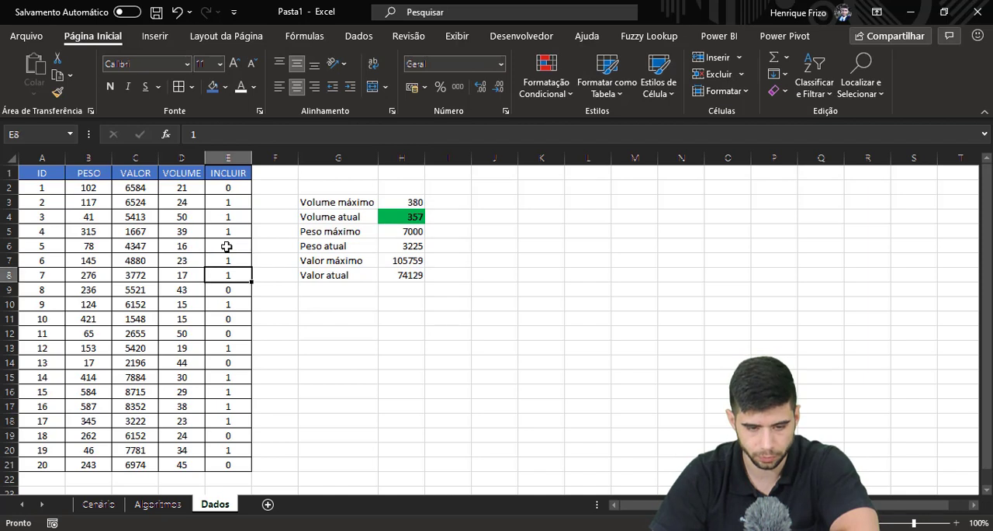
pyautogui.press('Down')
pyautogui.write('1')
pyautogui.press('Return')
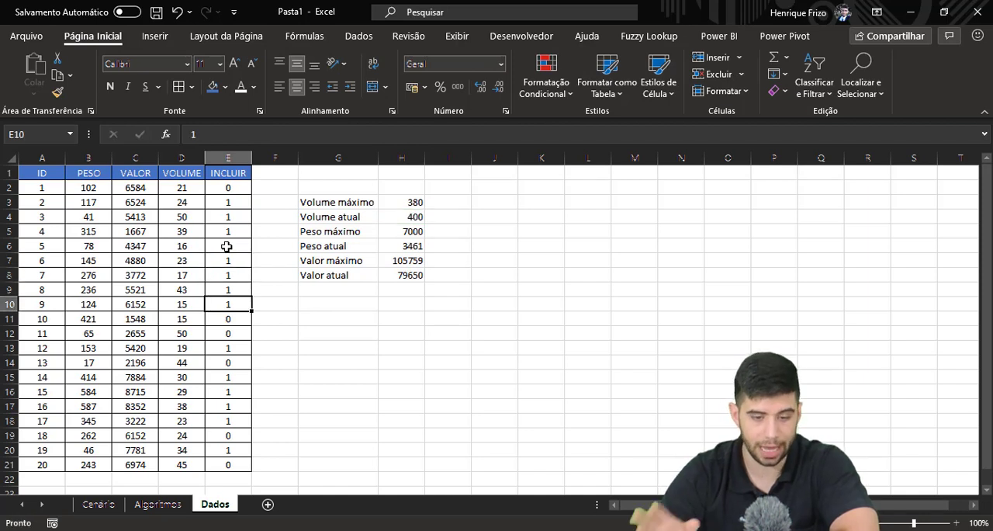
# Start a second conditional formatting rule for Volume atual in H4, for cell values greater than (é maior do que) =$H$3.
pyautogui.click(400, 219)
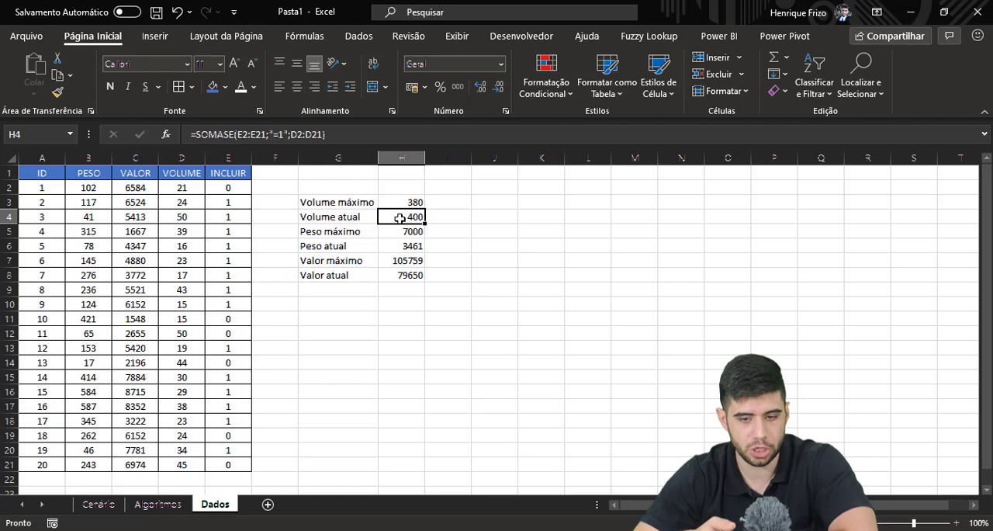
pyautogui.click(561, 89)
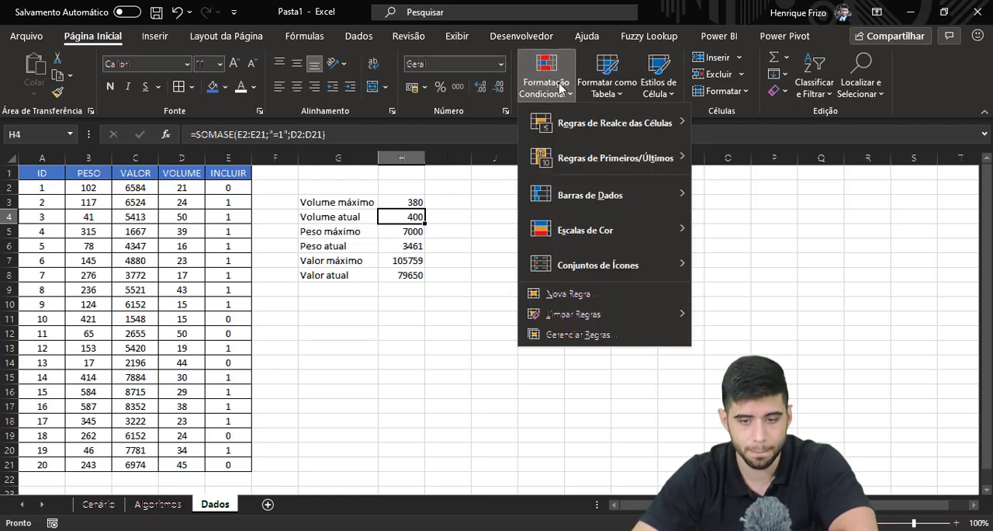
pyautogui.click(597, 301)
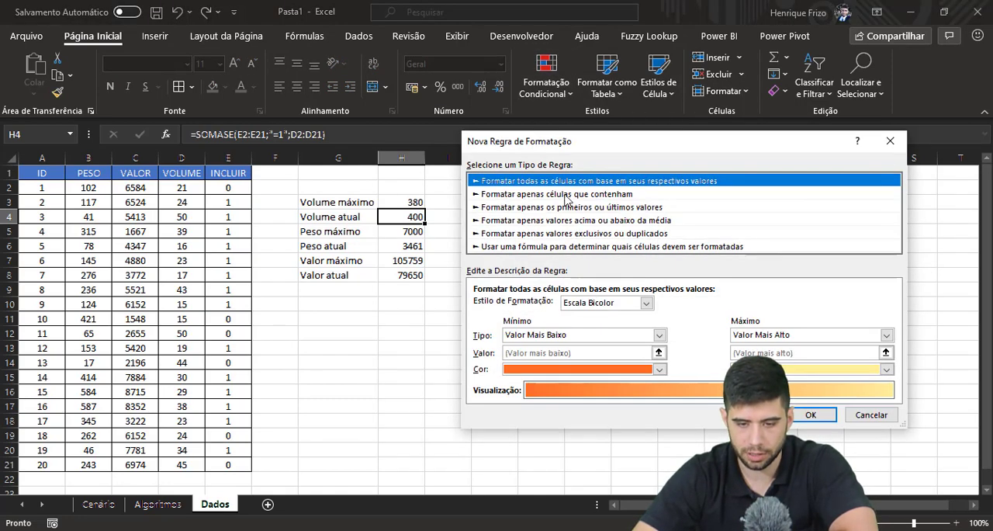
pyautogui.click(566, 196)
pyautogui.click(588, 307)
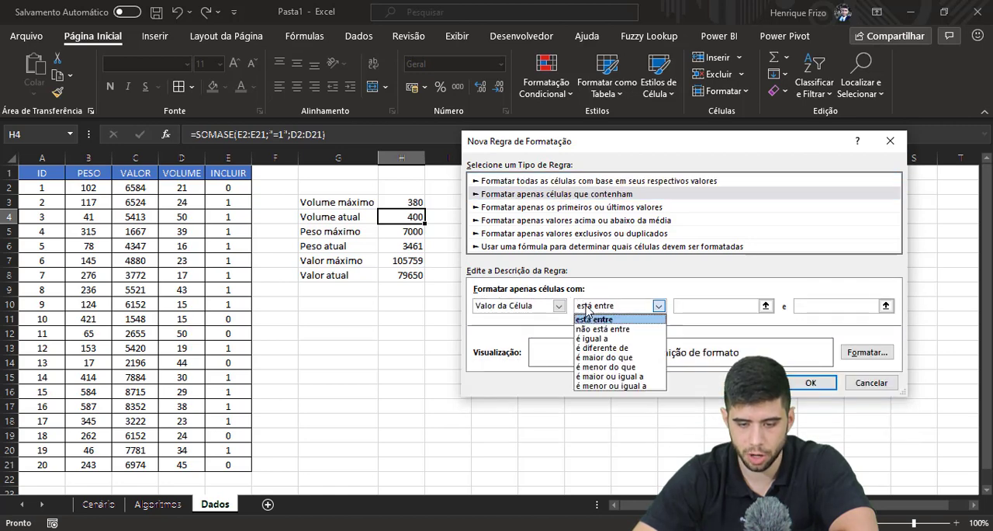
pyautogui.click(602, 357)
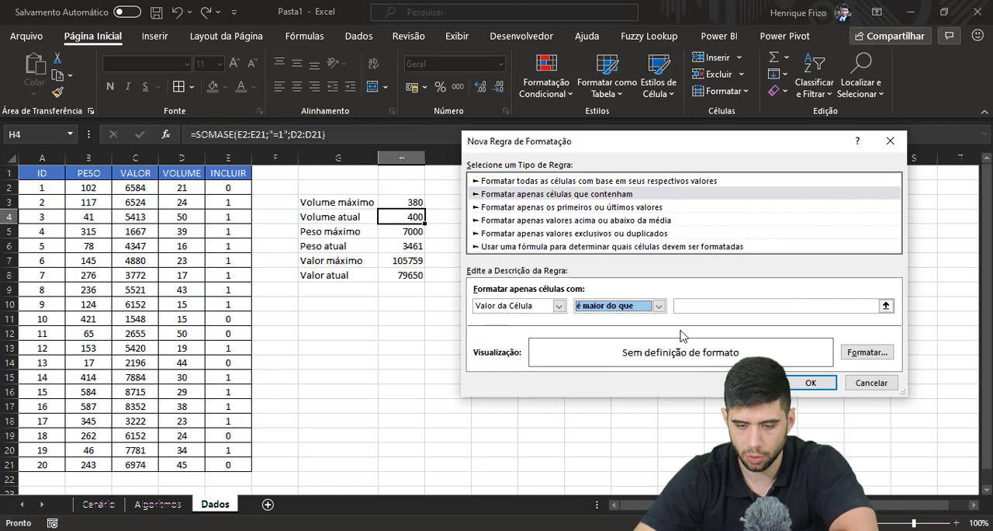
pyautogui.click(698, 306)
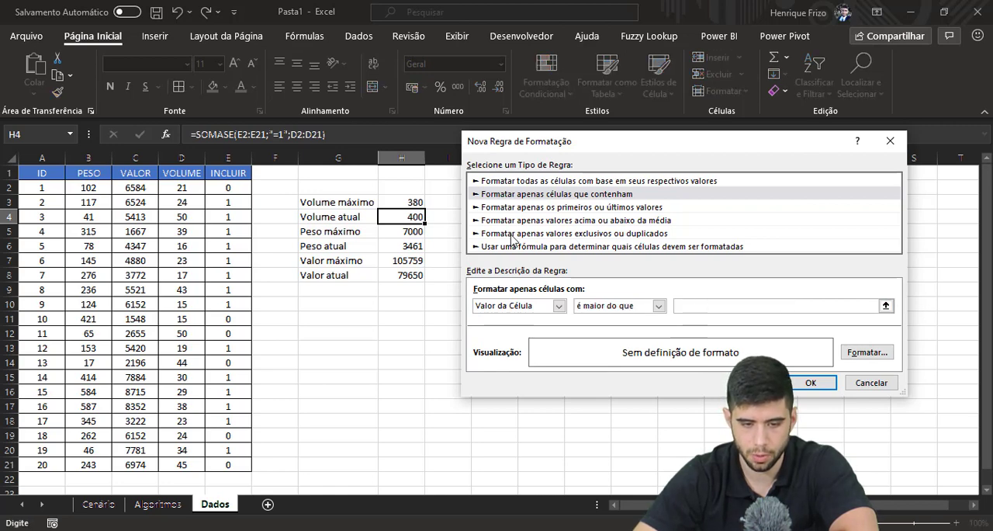
pyautogui.click(405, 201)
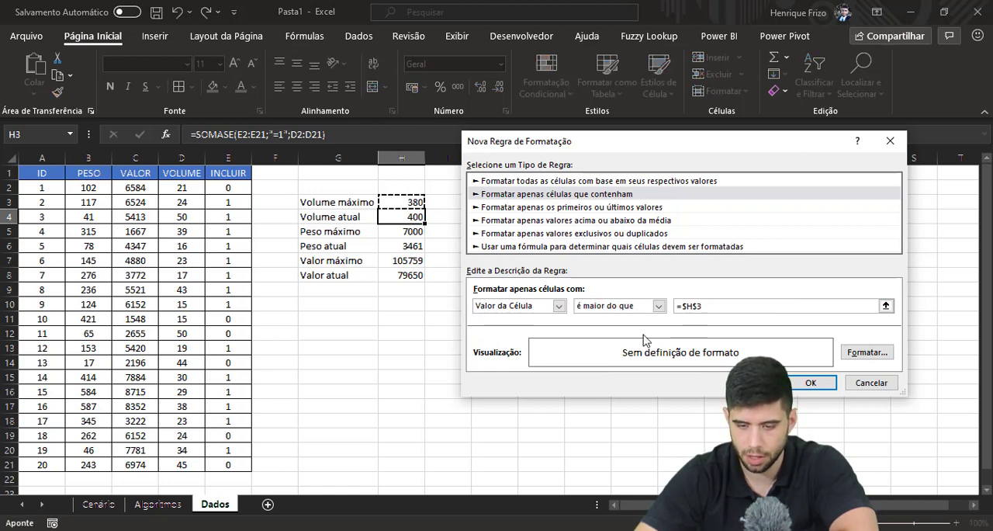
# Give the greater-than rule a solid red background fill and apply it to H4.
pyautogui.click(880, 353)
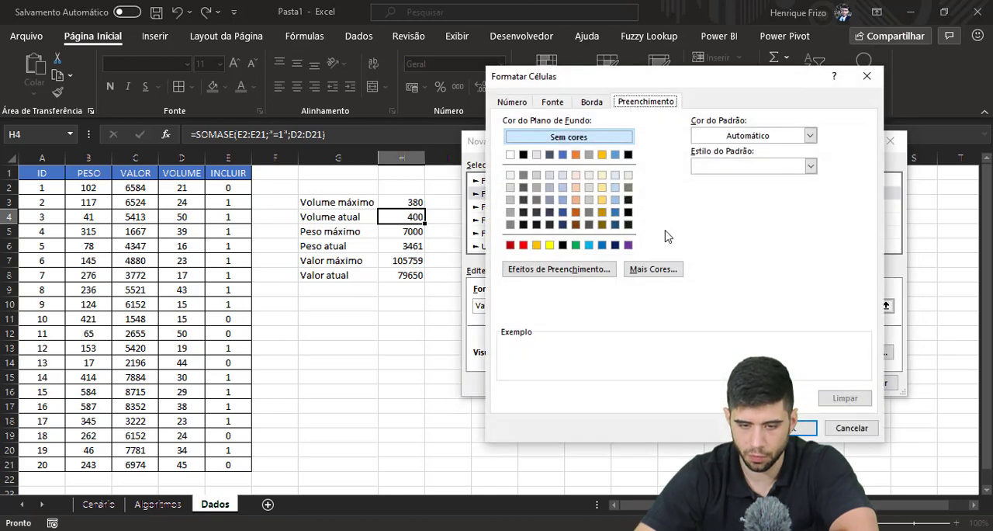
pyautogui.click(523, 245)
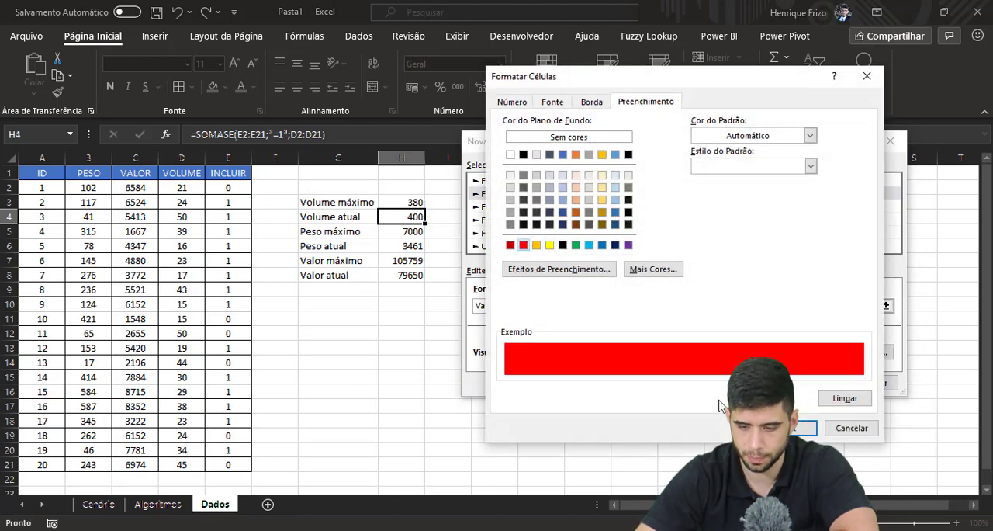
pyautogui.click(793, 429)
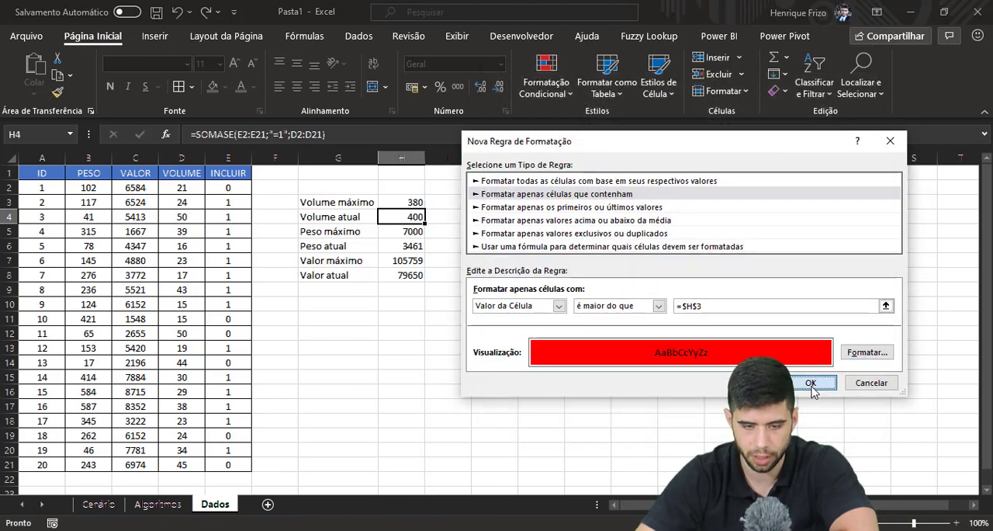
pyautogui.click(811, 384)
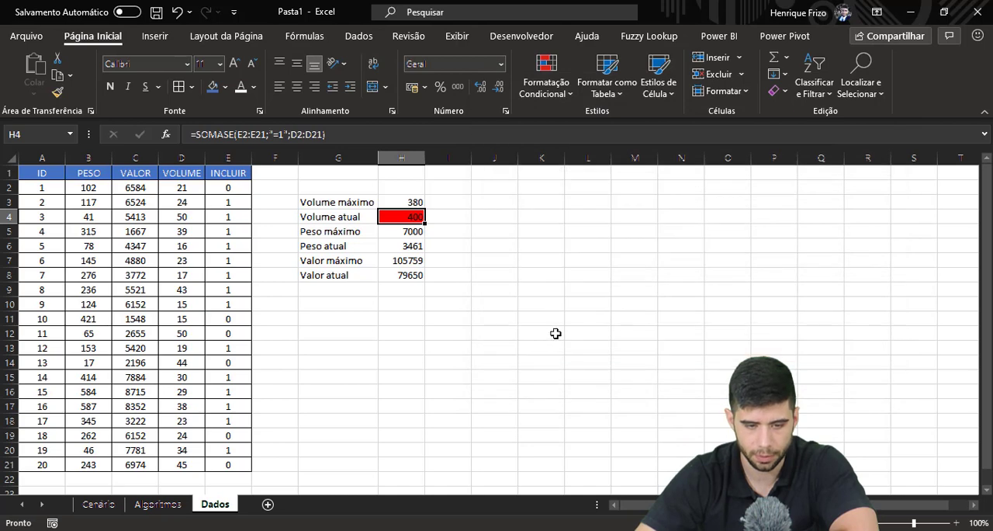
# Set the INCLUIR value to 0 for the item with ID 2.
pyautogui.click(229, 190)
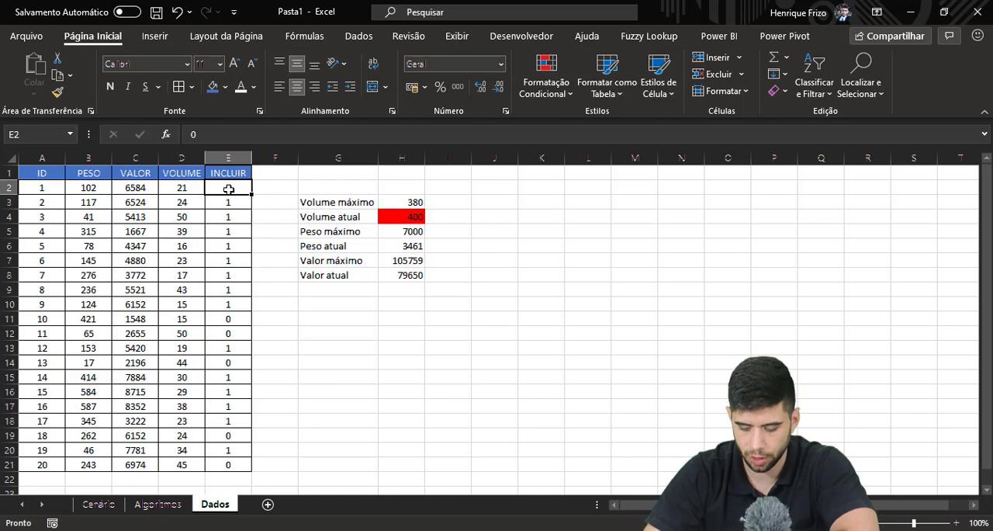
pyautogui.press('Return')
pyautogui.write('0')
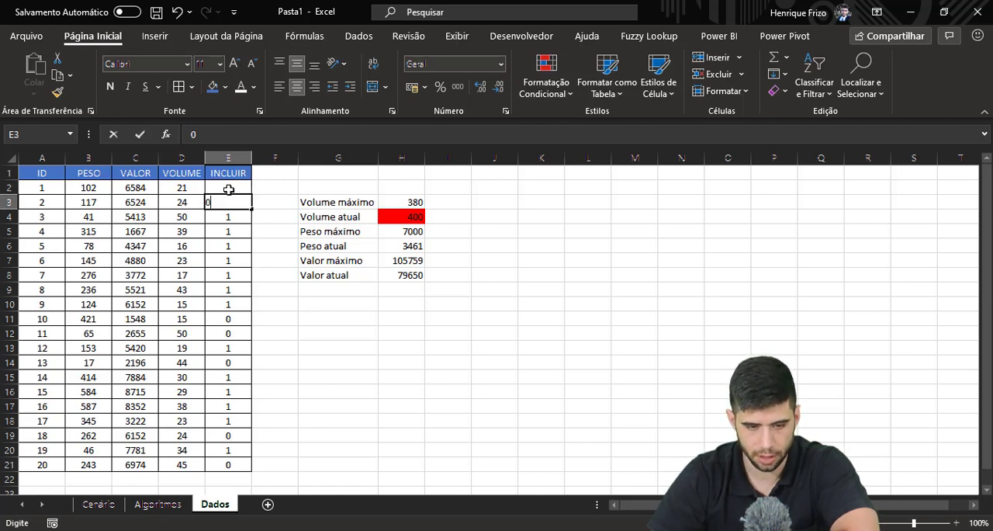
pyautogui.press('Return')
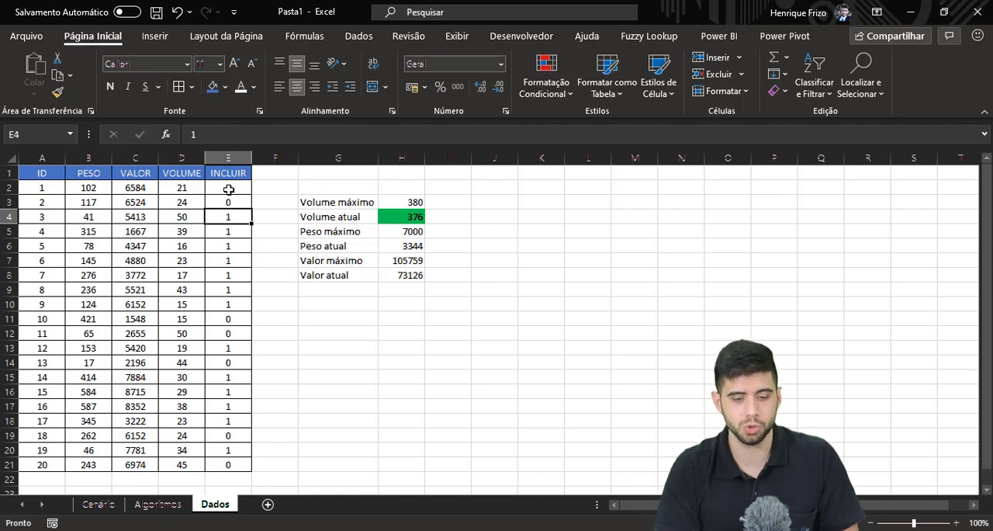
# Apply conditional formatting with a green fill to Peso atual in H6, matching the Volume atual cell.
pyautogui.click(419, 246)
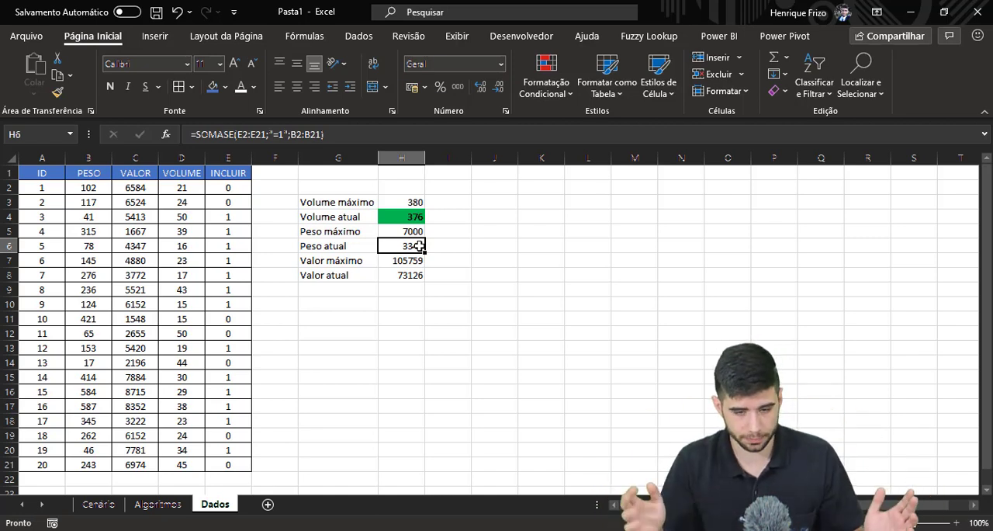
pyautogui.click(492, 358)
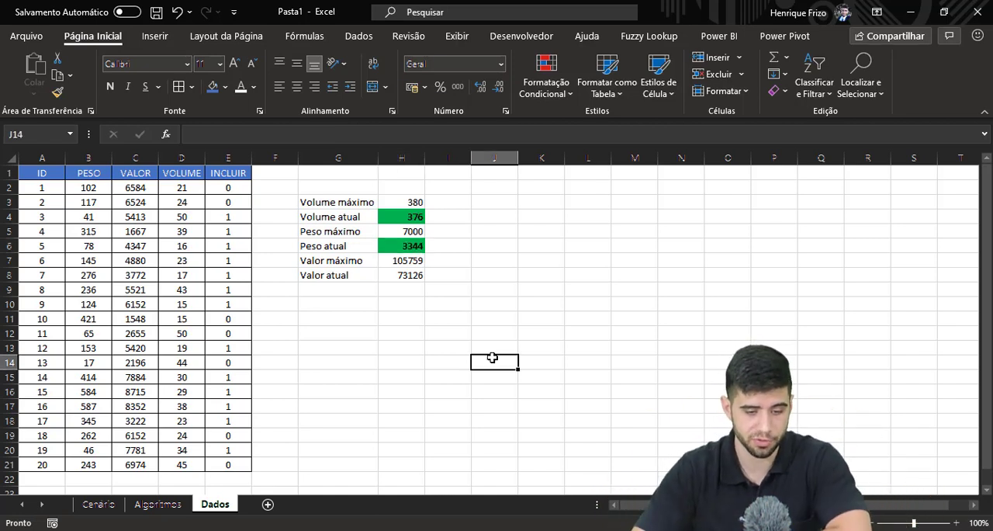
# Set the INCLUIR value to 1 for the item with ID 10 and to 0 for IDs 8, 9 and 4.
pyautogui.click(228, 319)
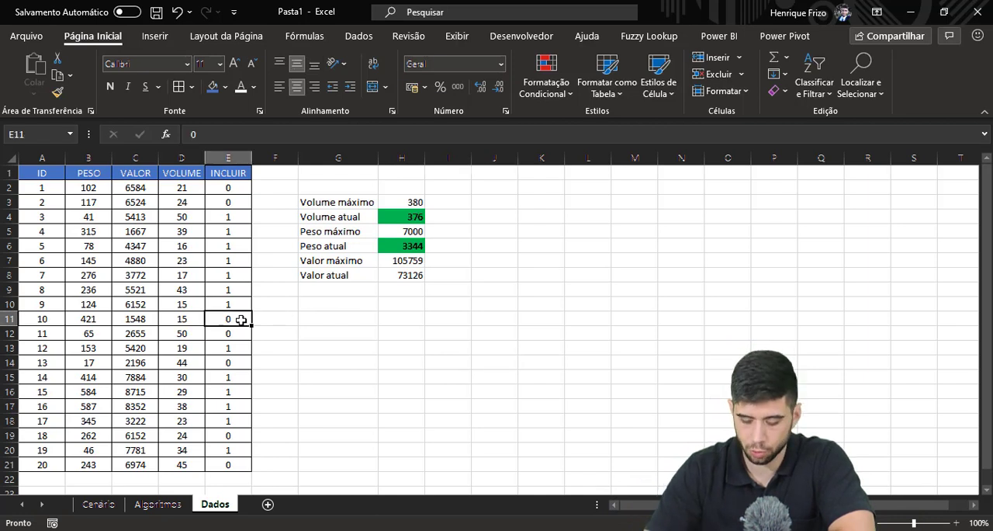
pyautogui.write('1')
pyautogui.press('Return')
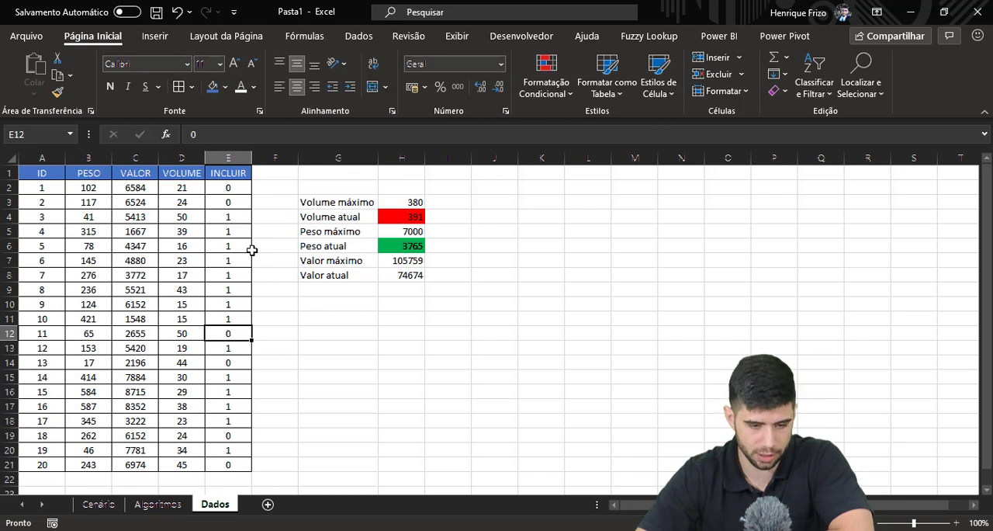
pyautogui.click(227, 289)
pyautogui.write('0')
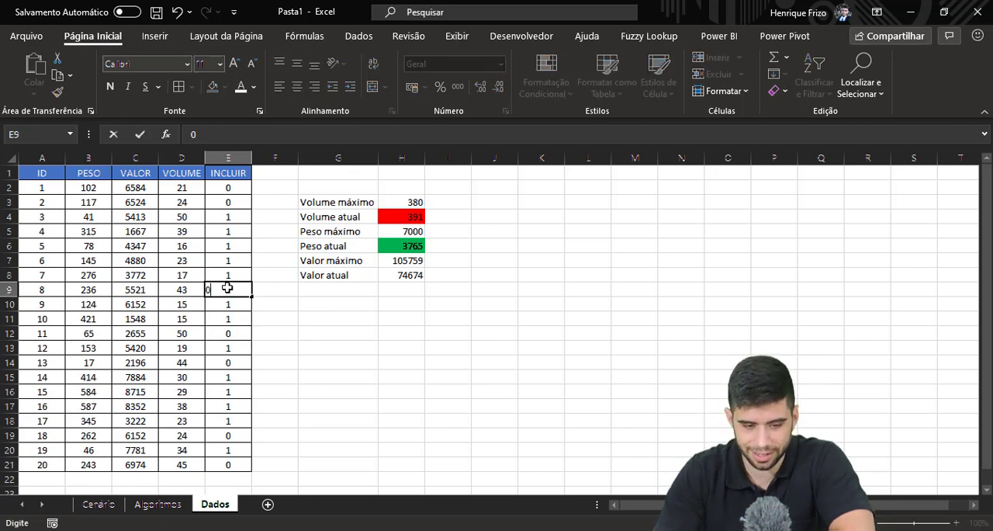
pyautogui.press('Return')
pyautogui.write('0')
pyautogui.press('Return')
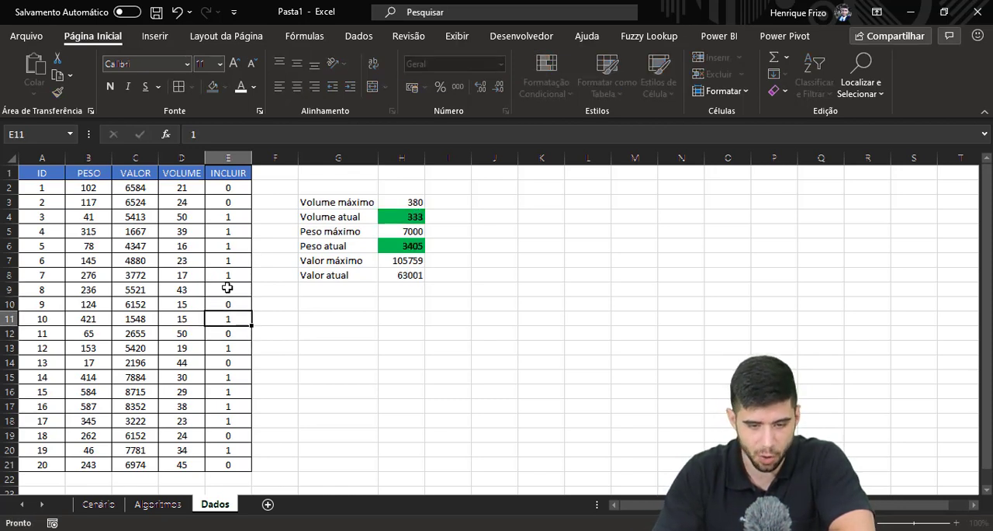
pyautogui.click(230, 238)
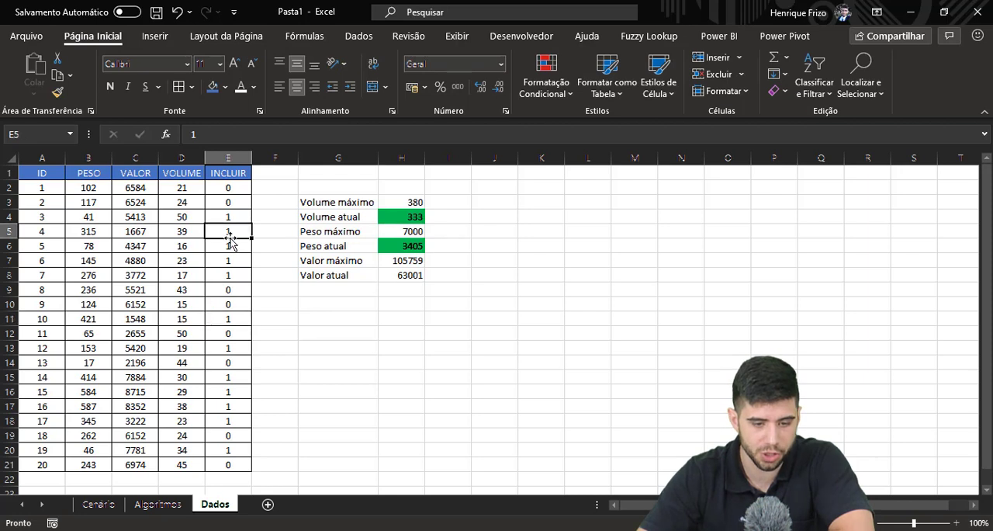
pyautogui.write('0')
pyautogui.press('Return')
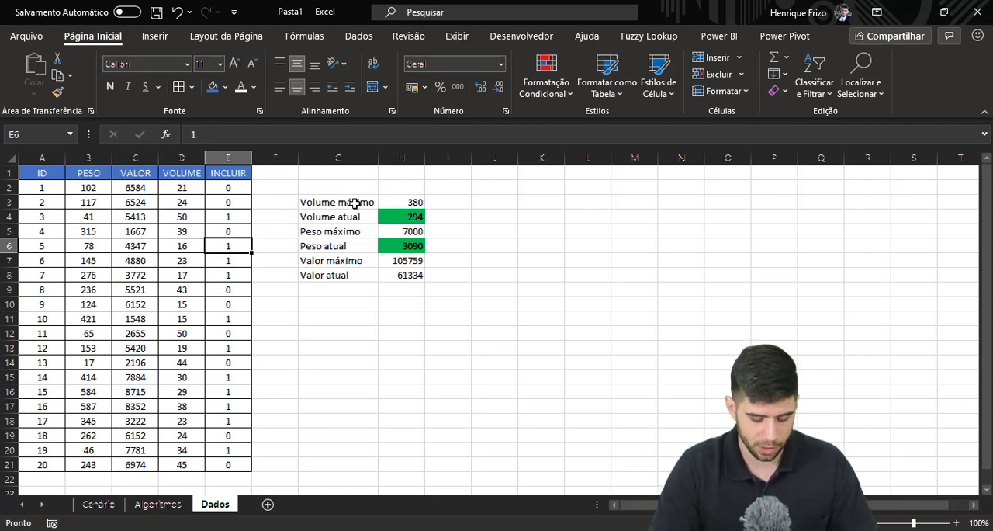
# Add borders to all cells of the limits and totals table in G3:H8.
pyautogui.moveTo(355, 203); pyautogui.dragTo(388, 275)
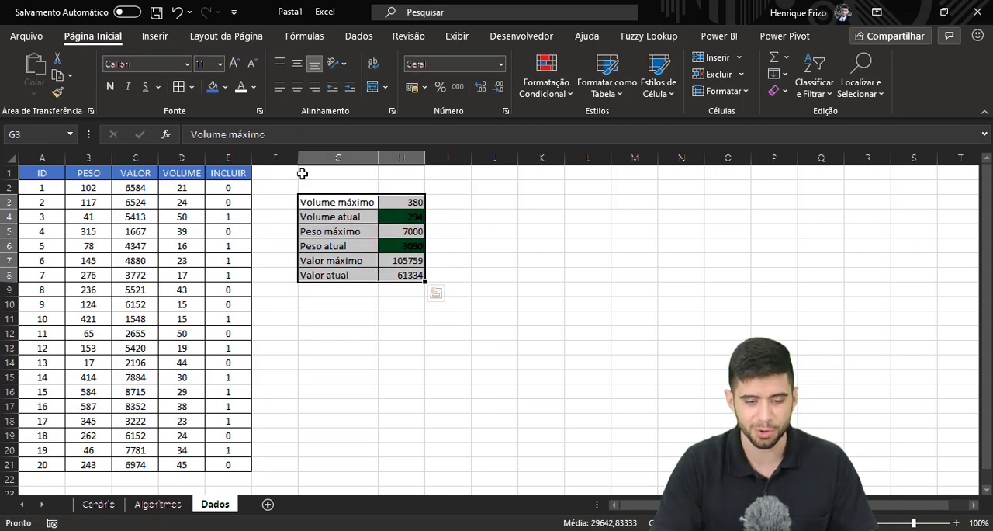
pyautogui.click(332, 201)
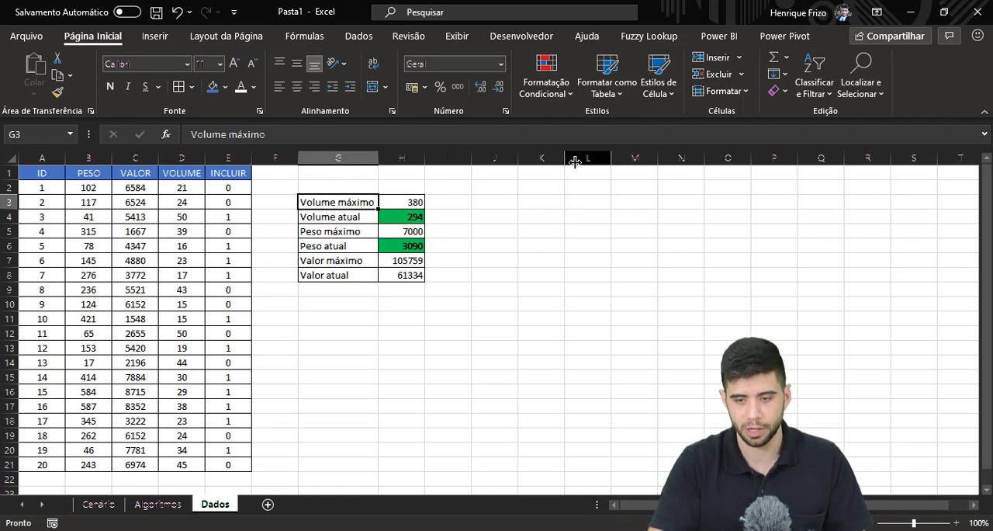
# Open Solver and set it to maximize (Máx.) Valor atual in $H$8 by changing the variable cells $E$2:$E$21.
pyautogui.click(359, 35)
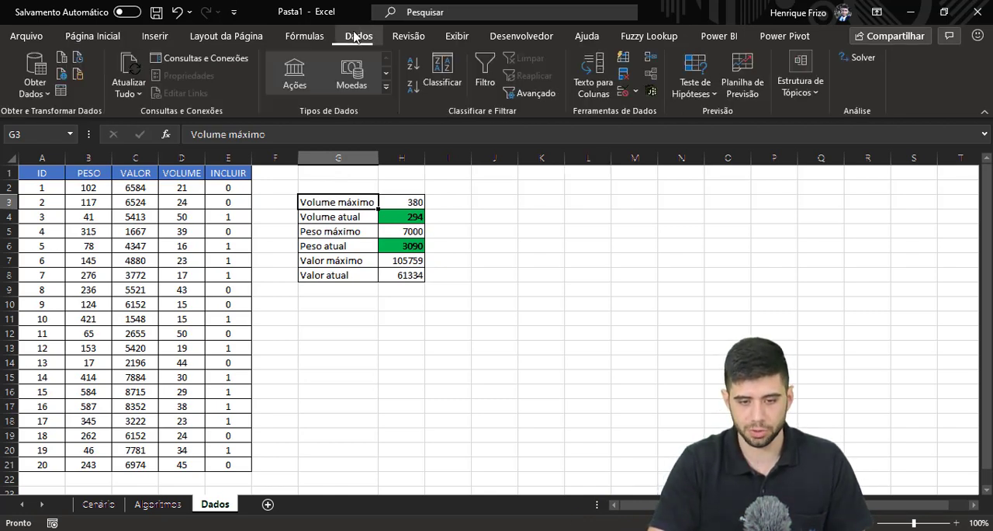
pyautogui.click(863, 58)
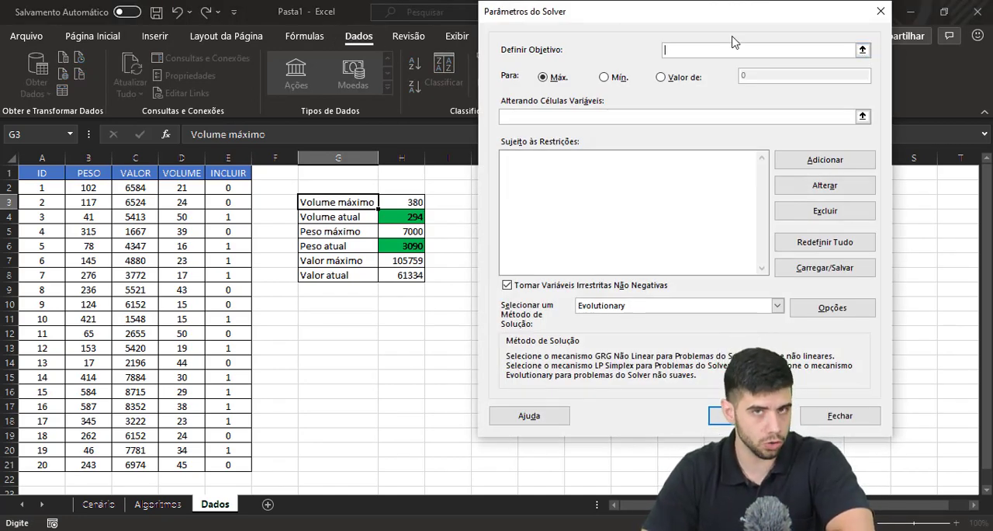
pyautogui.click(398, 277)
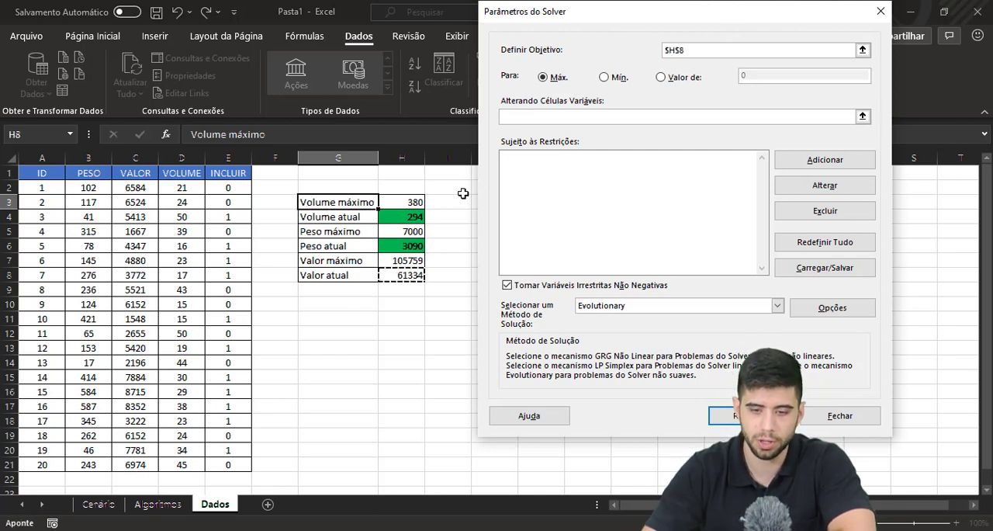
pyautogui.click(557, 80)
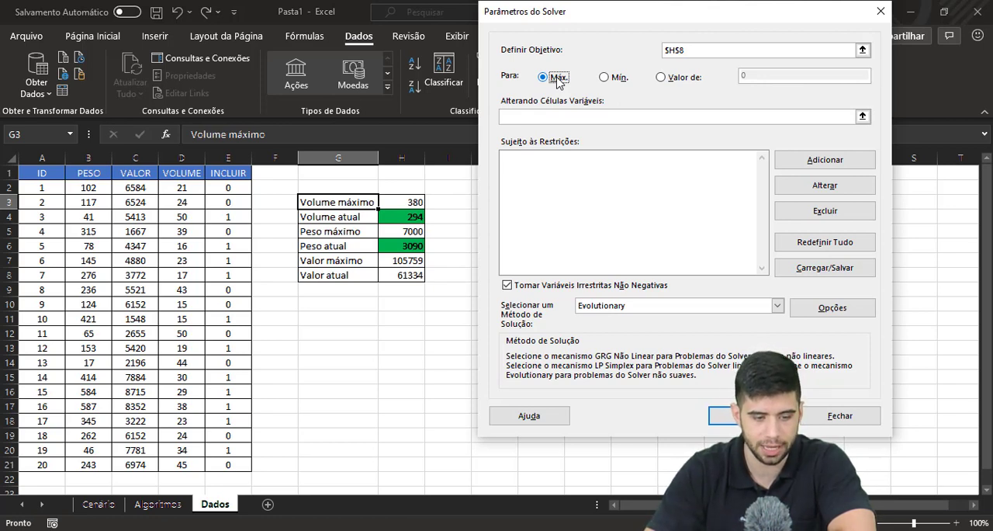
pyautogui.click(714, 50)
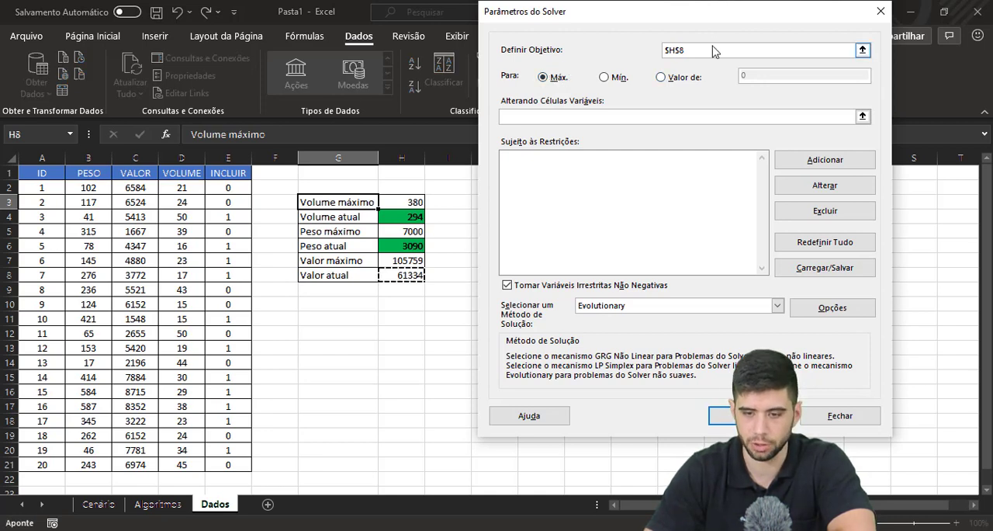
pyautogui.click(689, 116)
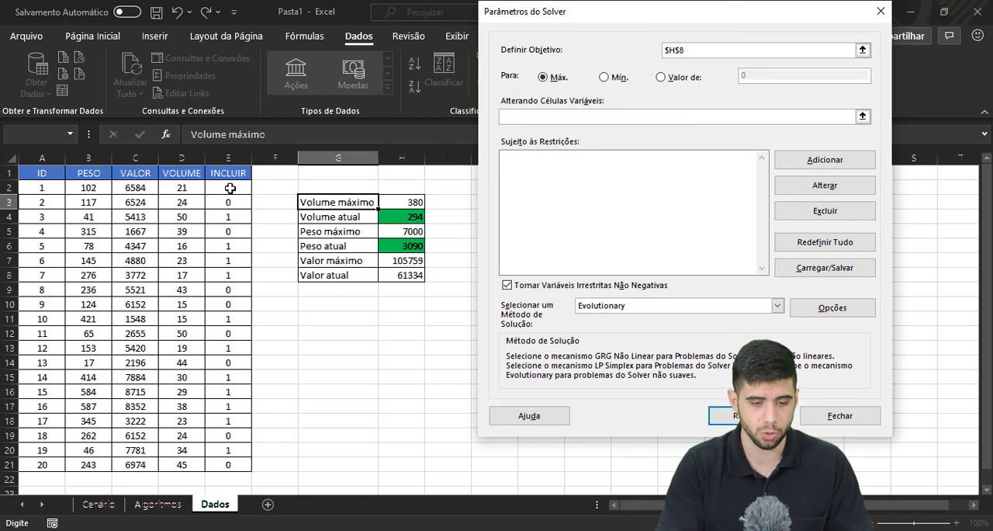
pyautogui.moveTo(230, 188); pyautogui.dragTo(224, 468)
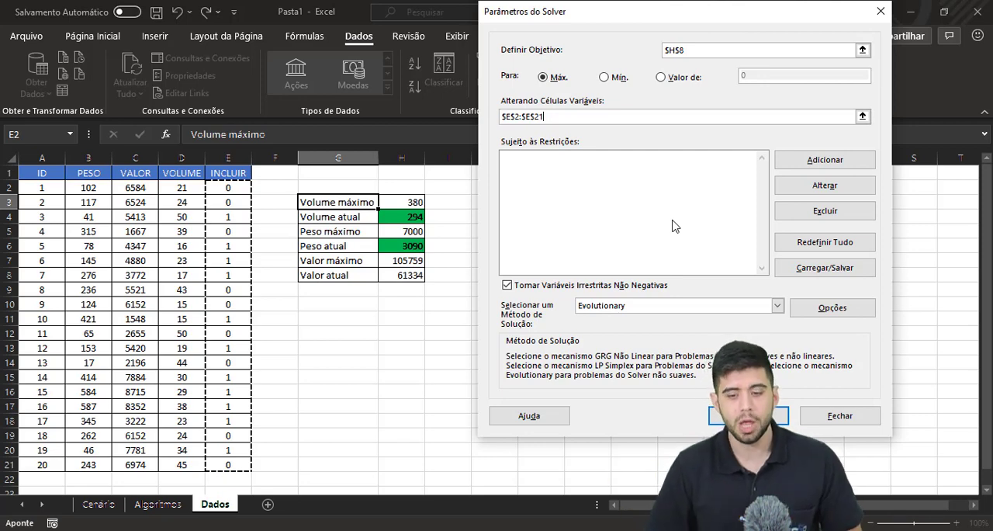
# Add a Solver constraint limiting Volume atual to Volume máximo, $H$4 <= $H$3.
pyautogui.click(807, 160)
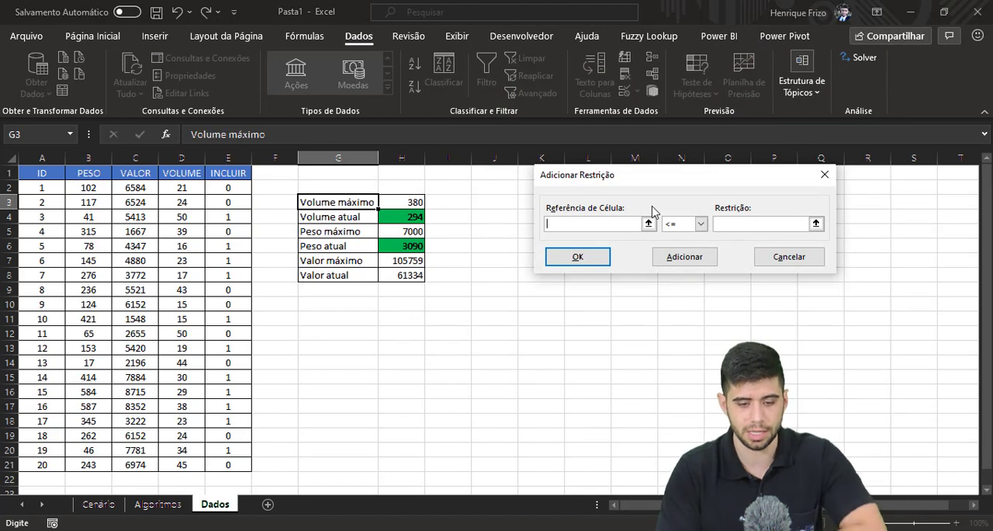
pyautogui.click(410, 217)
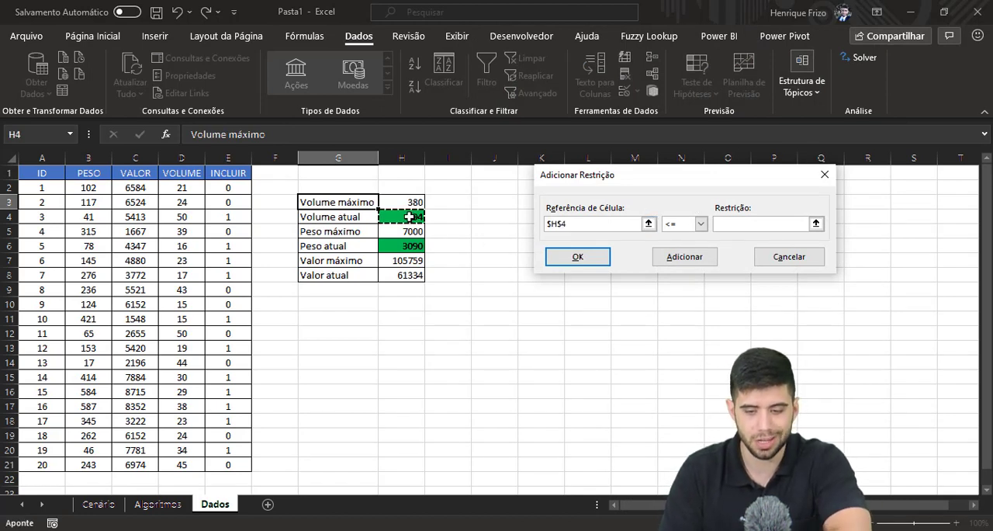
pyautogui.click(735, 224)
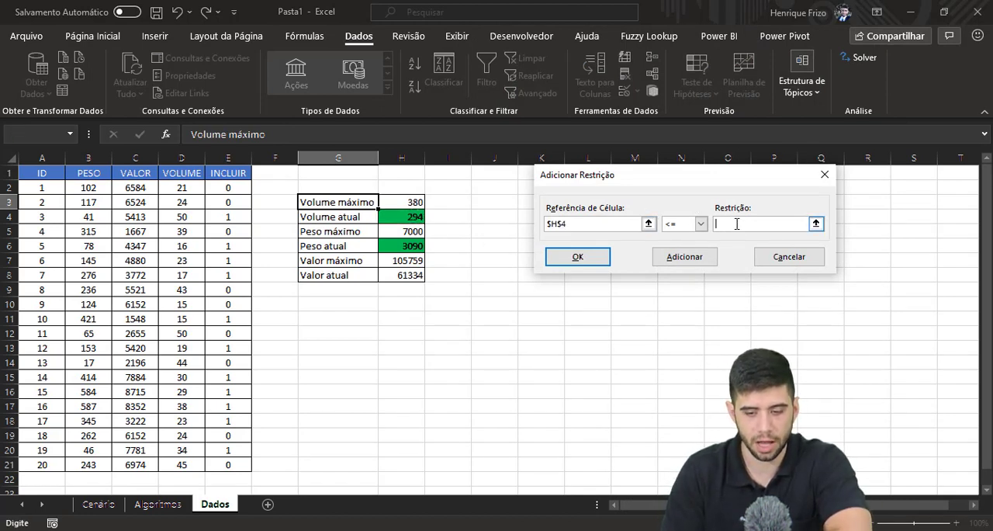
pyautogui.click(416, 201)
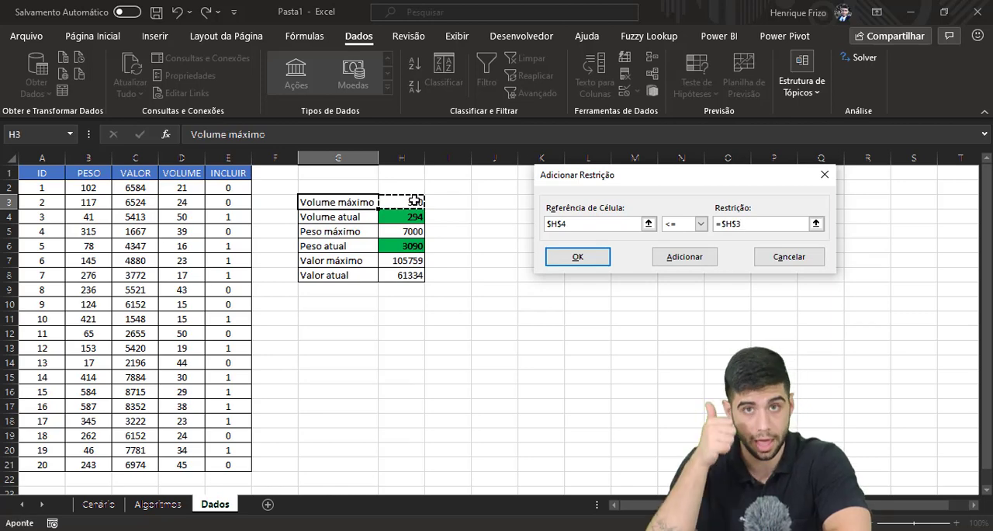
pyautogui.click(581, 260)
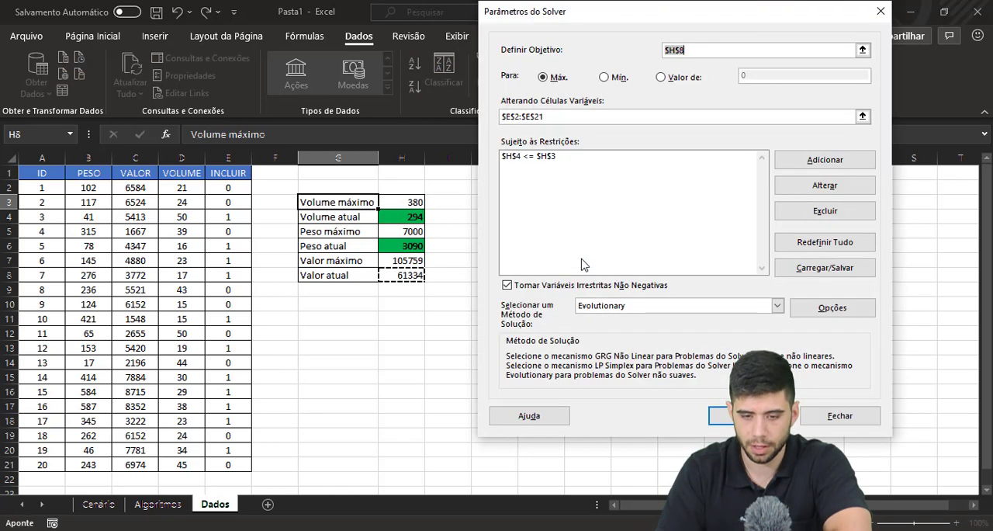
# Add a Solver constraint limiting Peso atual to Peso máximo, $H$6 <= $H$5.
pyautogui.click(795, 167)
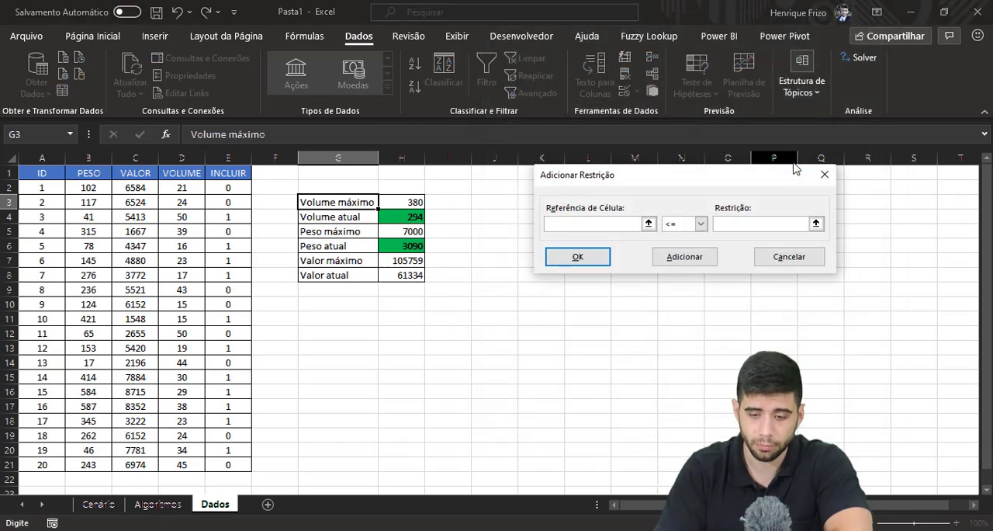
pyautogui.click(412, 247)
pyautogui.click(726, 224)
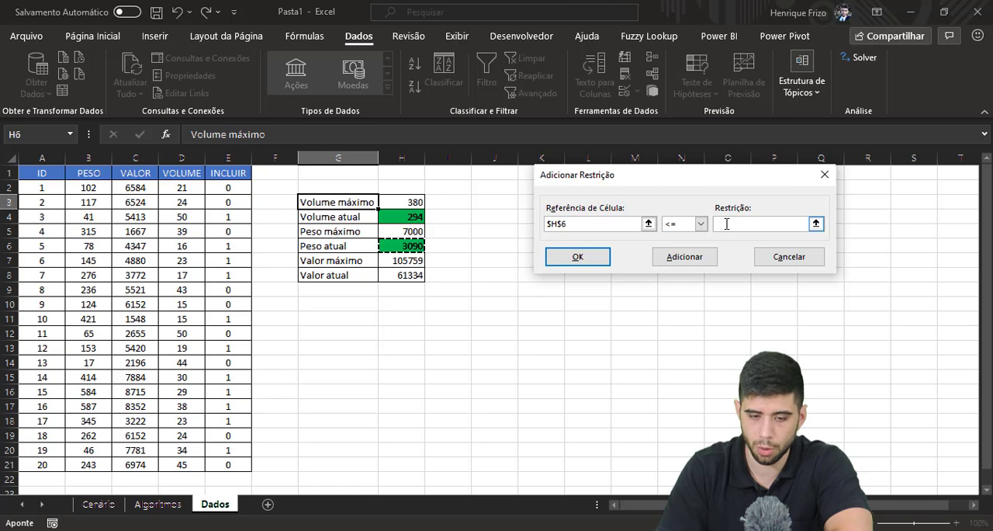
pyautogui.click(399, 231)
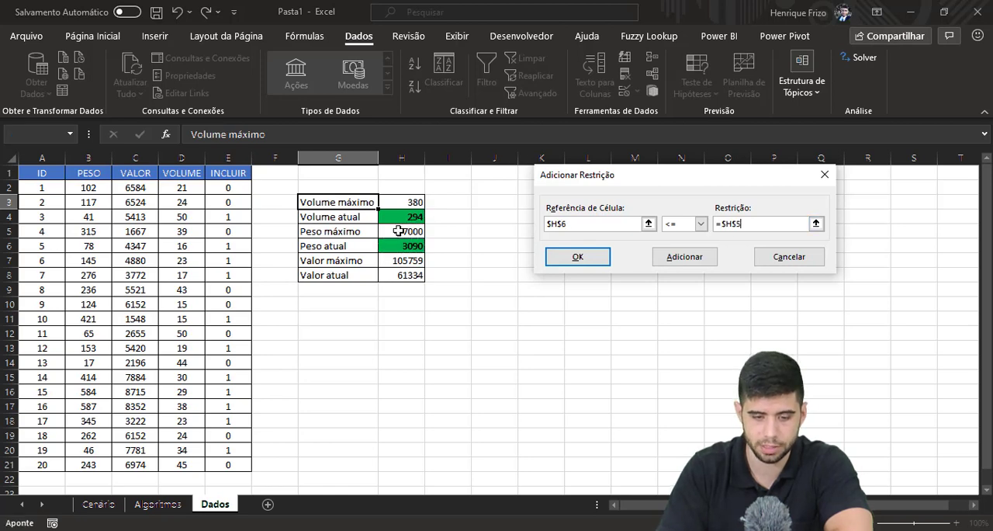
pyautogui.click(603, 265)
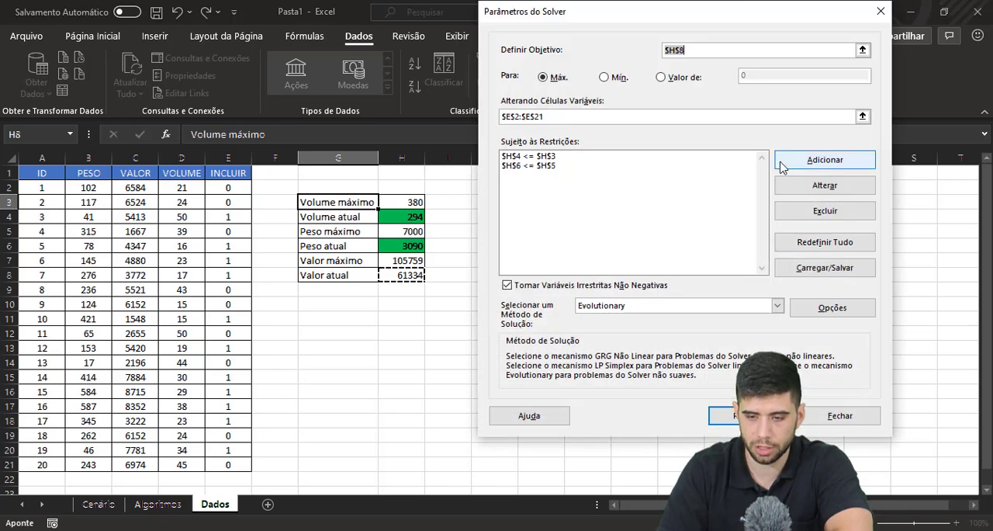
# Add a Solver constraint restricting the INCLUIR cells $E$2:$E$21 to binary values (bin).
pyautogui.click(786, 164)
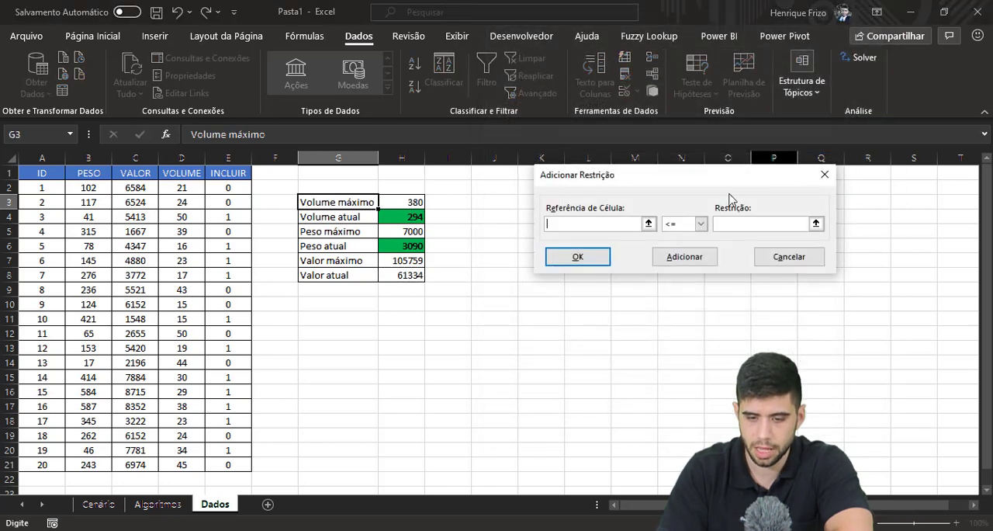
pyautogui.click(678, 226)
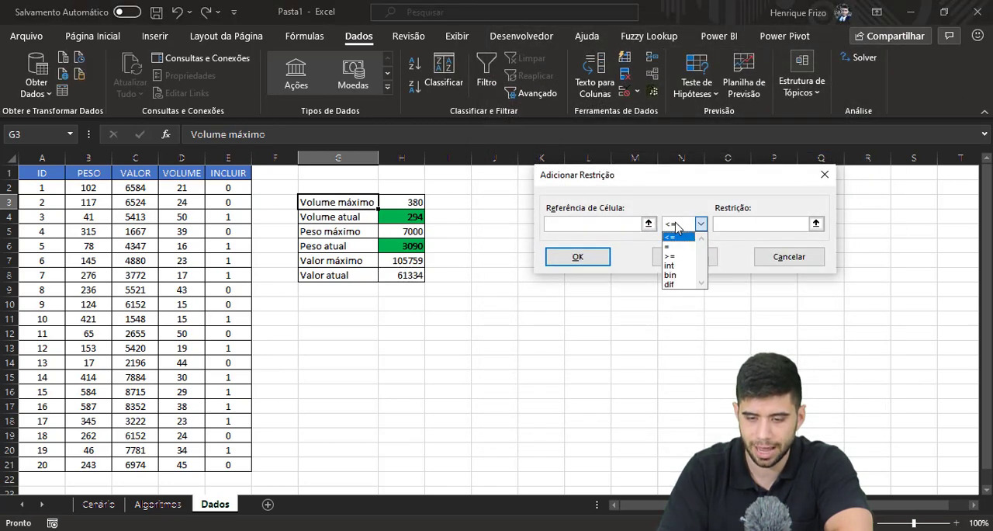
pyautogui.click(672, 274)
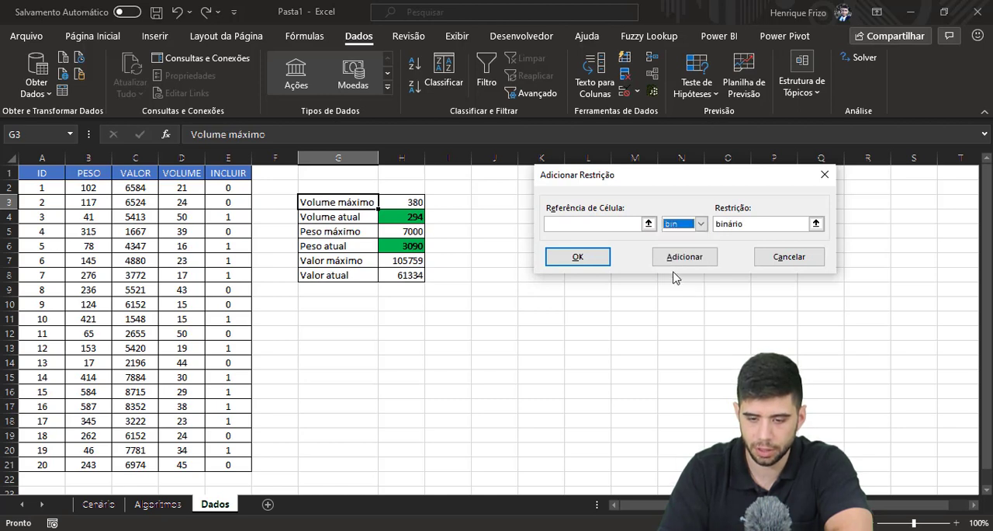
pyautogui.click(634, 220)
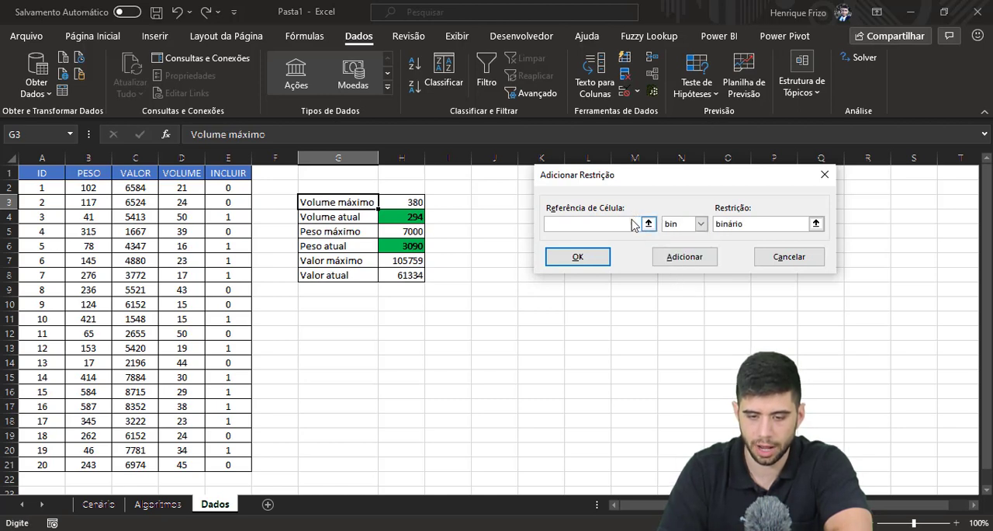
pyautogui.click(240, 190)
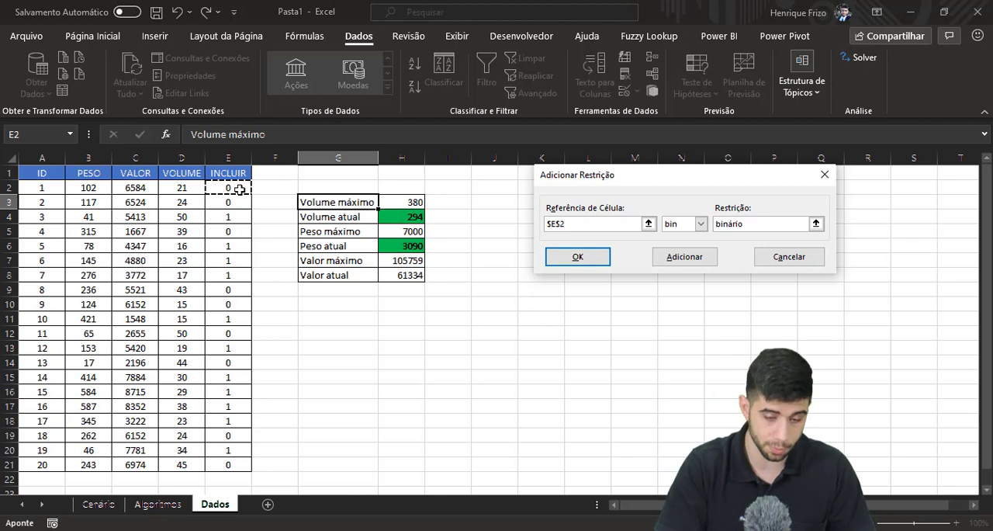
pyautogui.moveTo(240, 190); pyautogui.dragTo(224, 466)
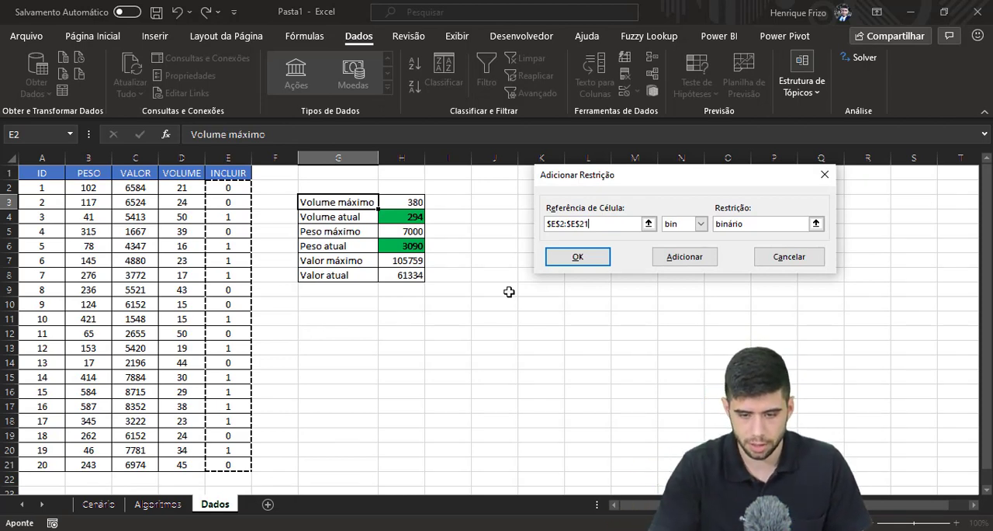
pyautogui.click(576, 259)
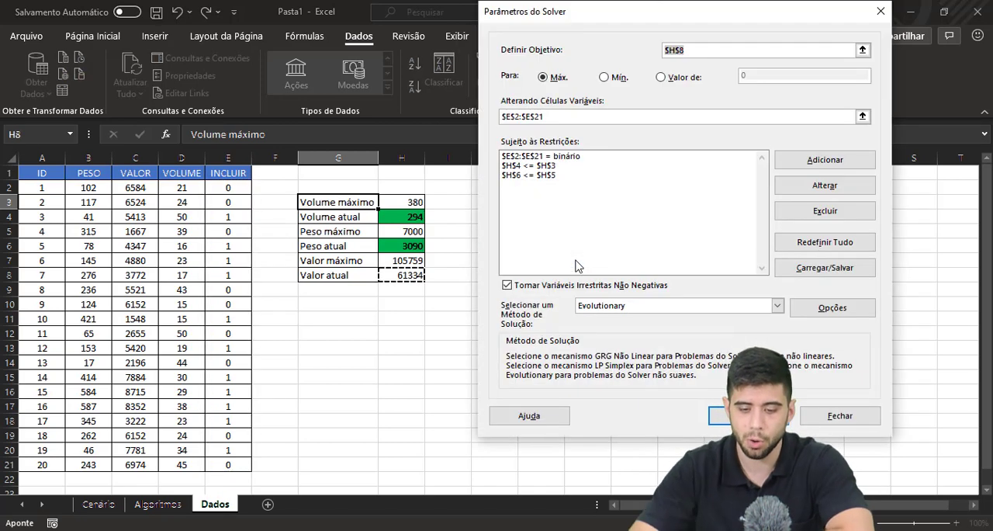
# Switch the Solver's solving method to GRG Não Linear and back to Evolutionary.
pyautogui.click(646, 305)
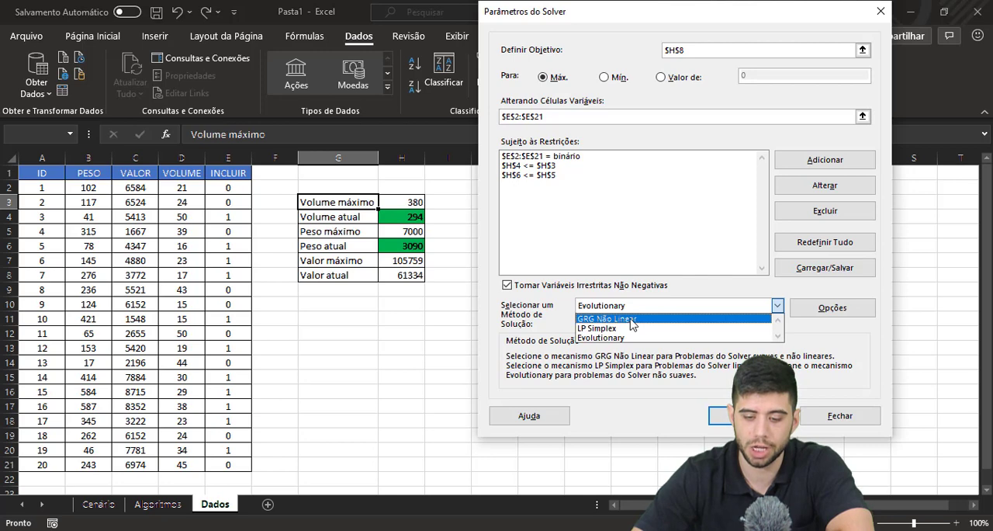
pyautogui.click(632, 319)
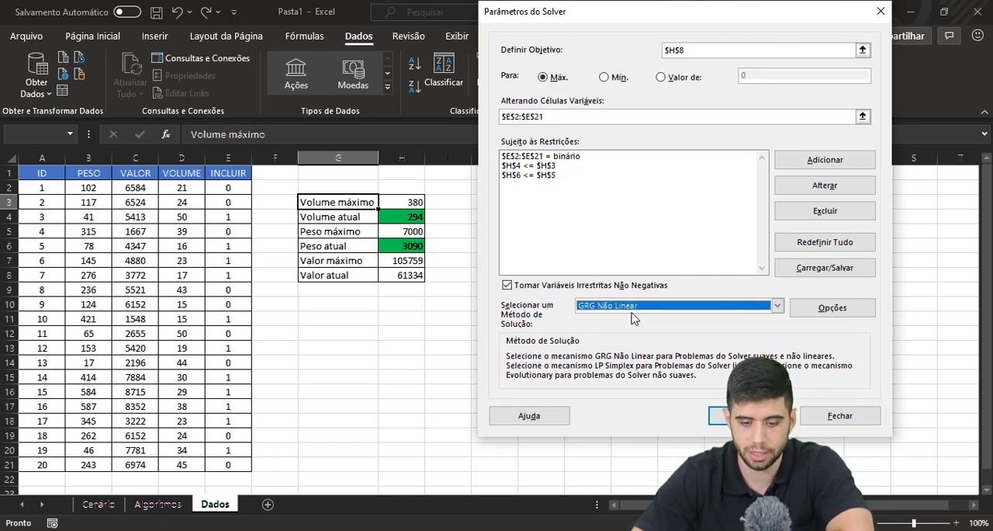
pyautogui.click(631, 307)
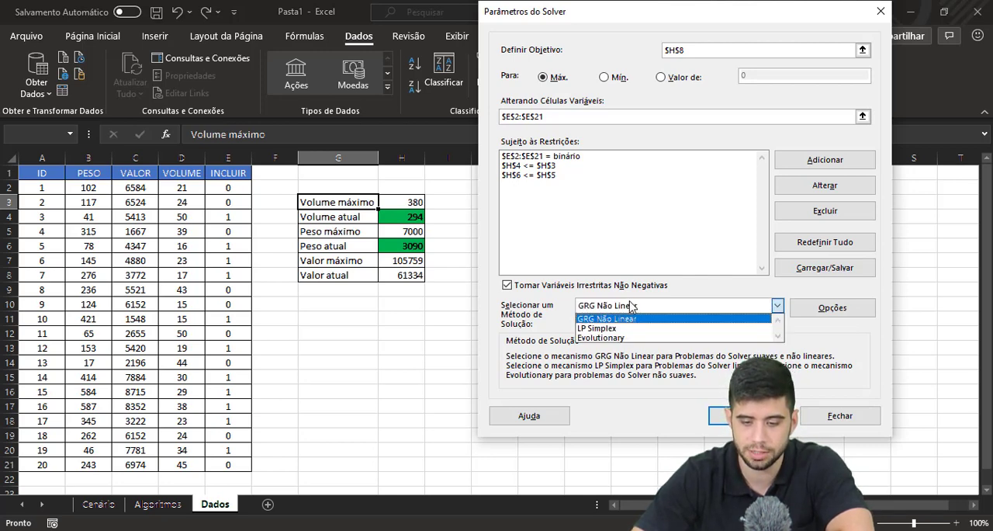
pyautogui.click(633, 339)
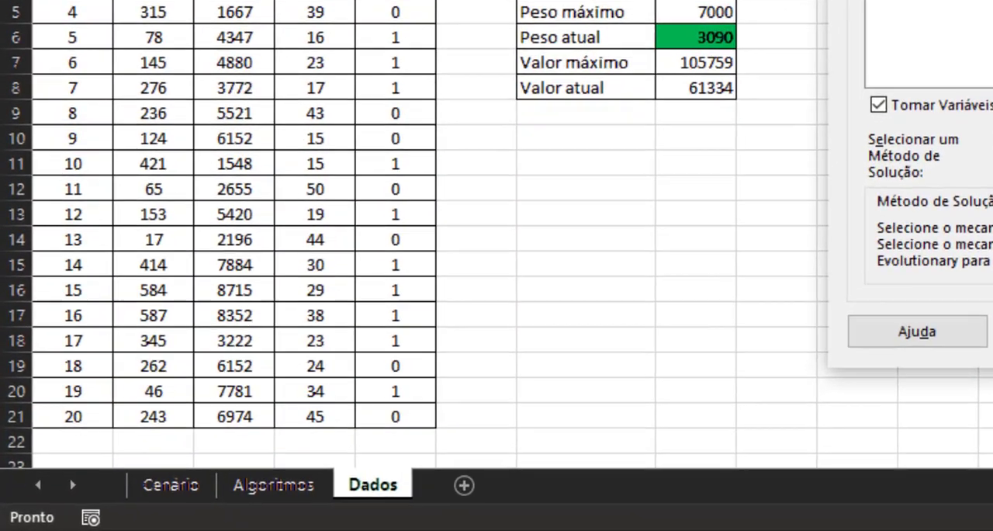
# Run Solver with the Evolutionary method, uncover the totals table behind the results dialog, and keep the Solver solution.
pyautogui.click(750, 416)
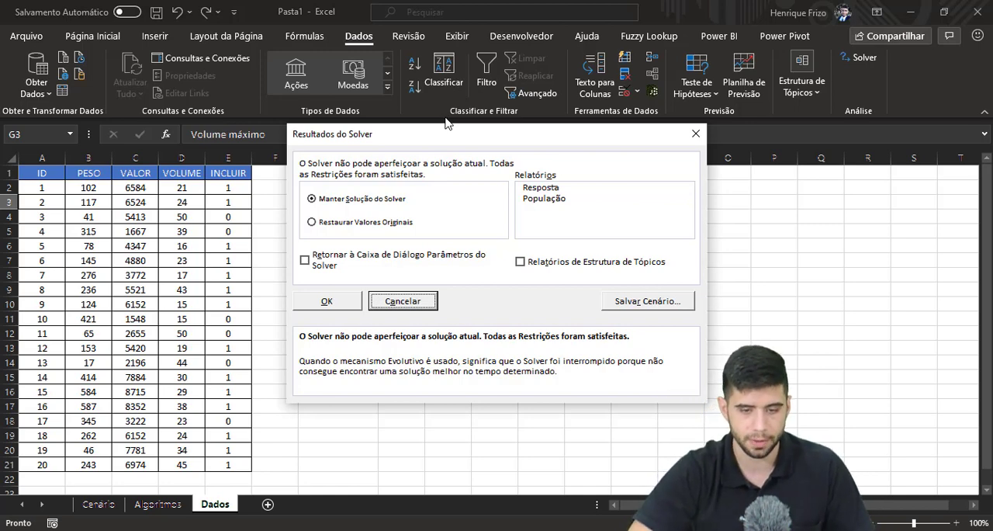
pyautogui.moveTo(440, 137); pyautogui.dragTo(227, 313)
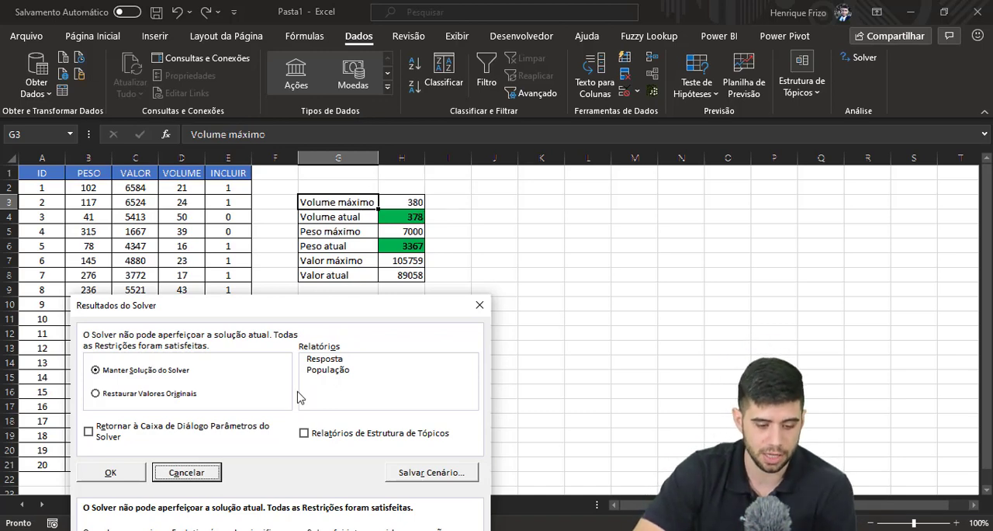
pyautogui.click(113, 474)
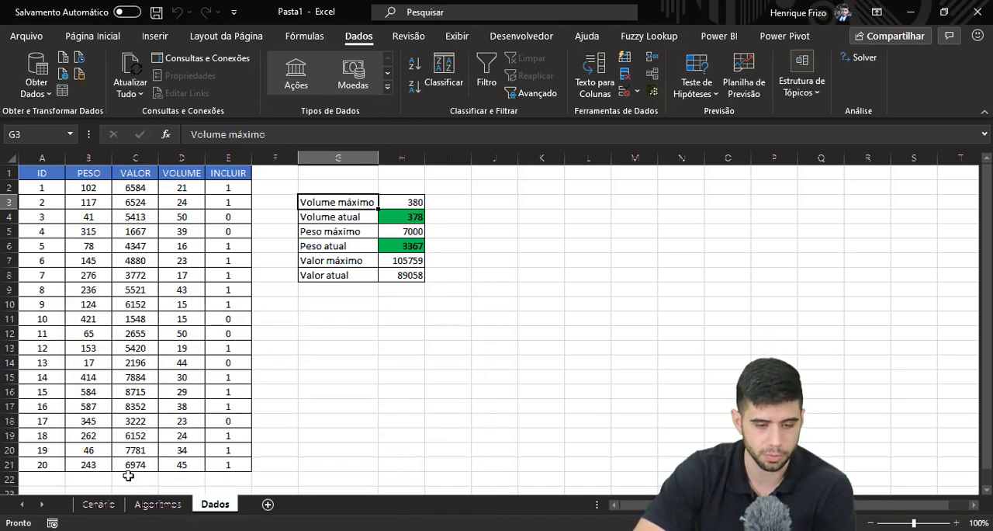